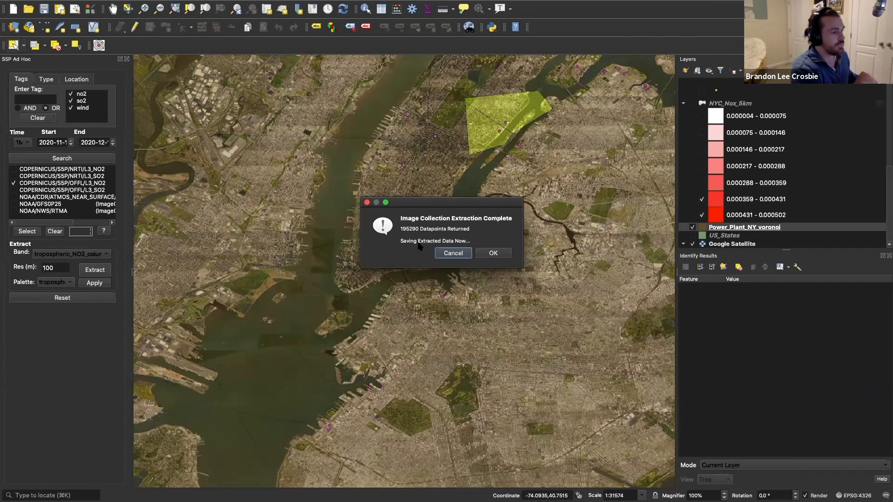
Step: Save the extracted tropospheric NO2 data to a file named NYC_NOx_100m, choosing its file format
click(497, 253)
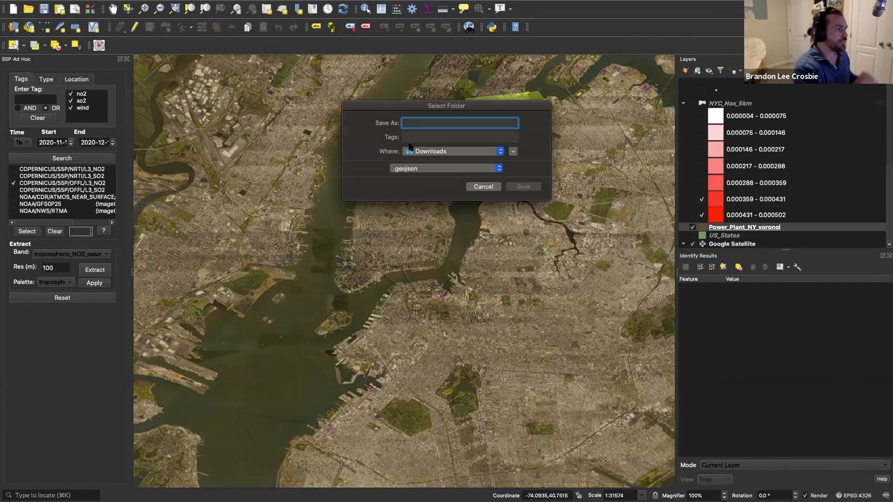
click(414, 167)
click(414, 160)
text(NYC_Nox)
key(Return)
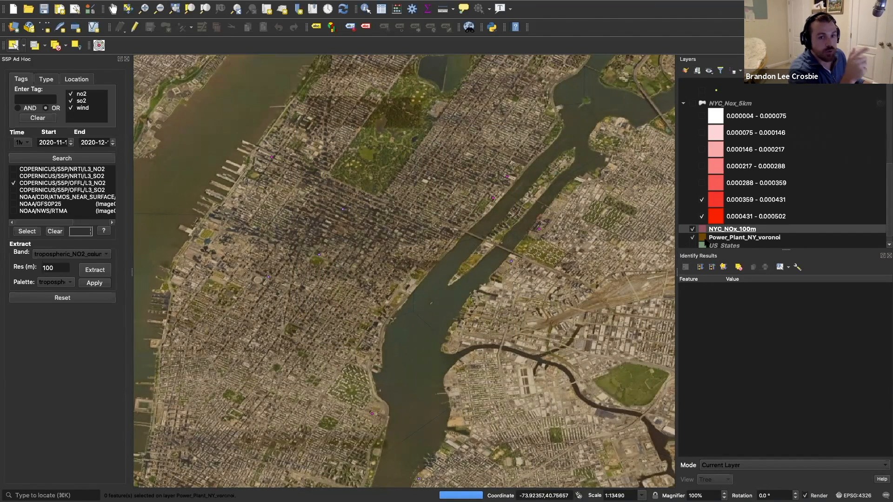
Step: Set the NYC_NOx_100m layer's symbology to Graduated and try to classify it into 5 equal-count classes
click(720, 230)
right_click(720, 231)
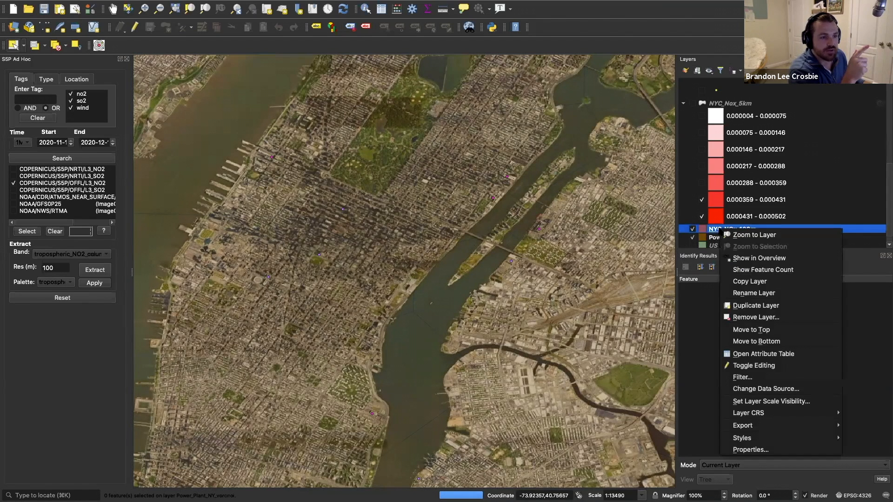
click(749, 449)
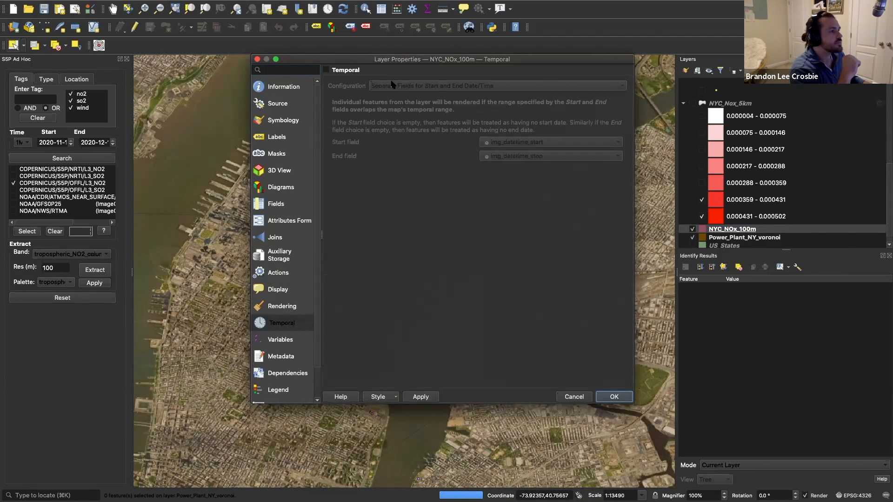
click(277, 120)
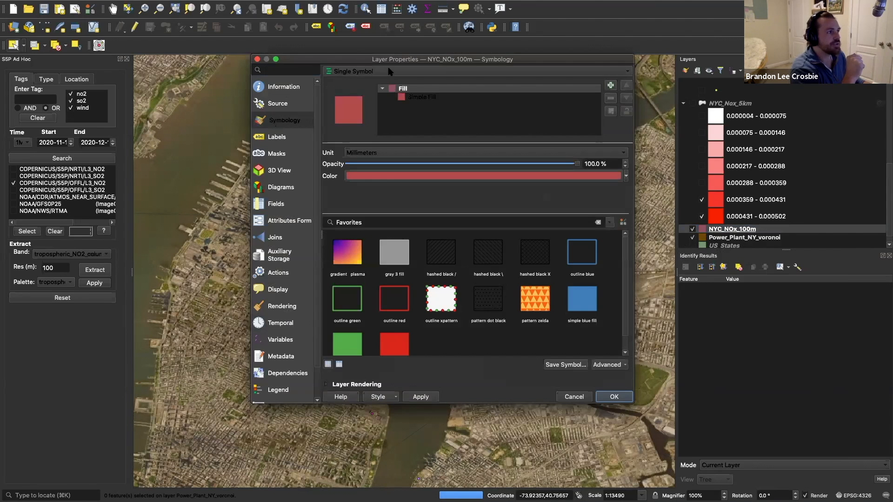
click(390, 71)
click(374, 95)
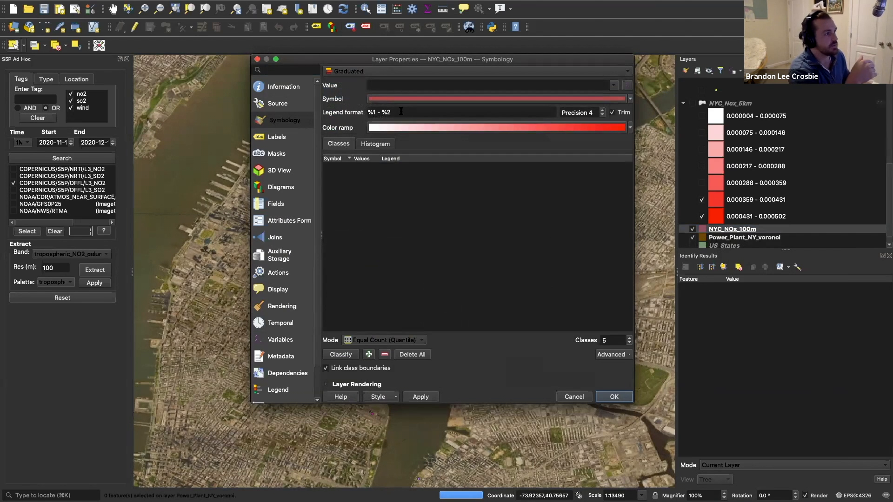
click(341, 356)
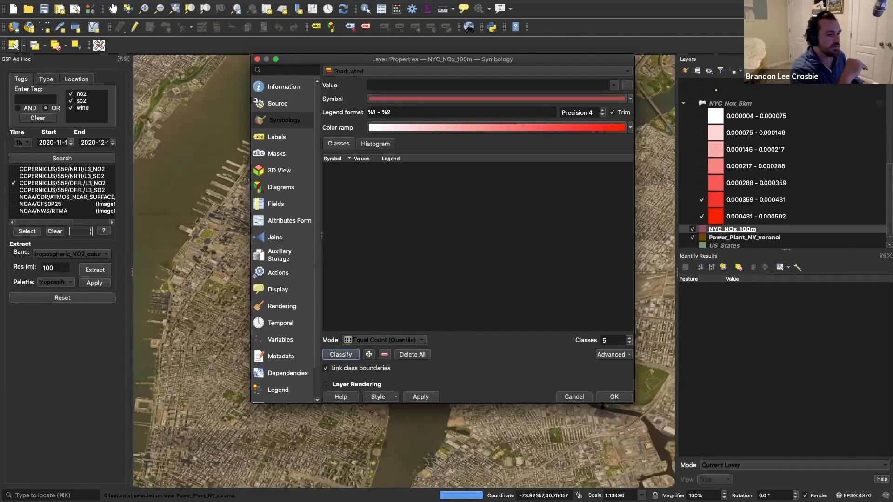
click(614, 396)
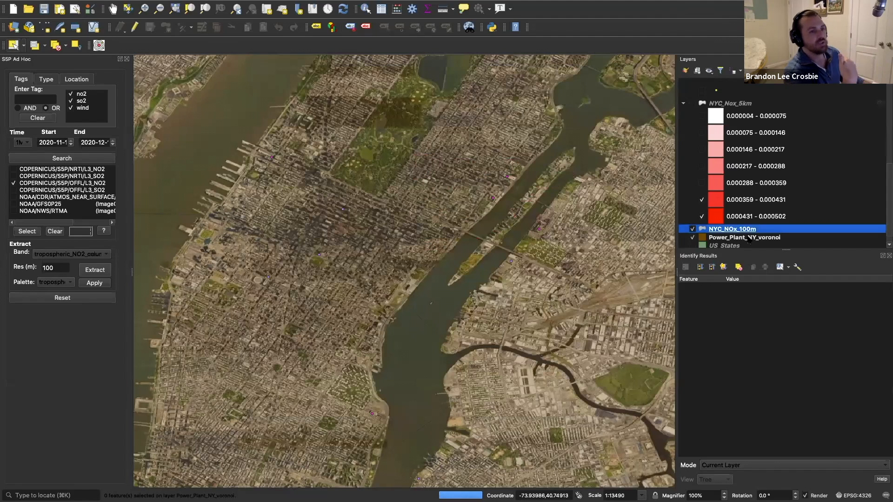
Step: Copy only the symbology style from the NYC_Nox_5km layer and paste it onto the NYC_NOx_100m layer
click(713, 104)
right_click(714, 105)
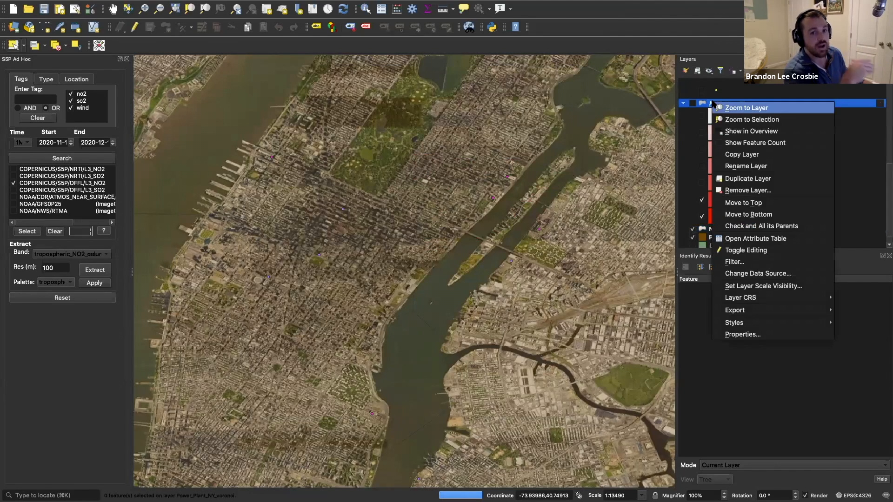
mouse_move(734, 325)
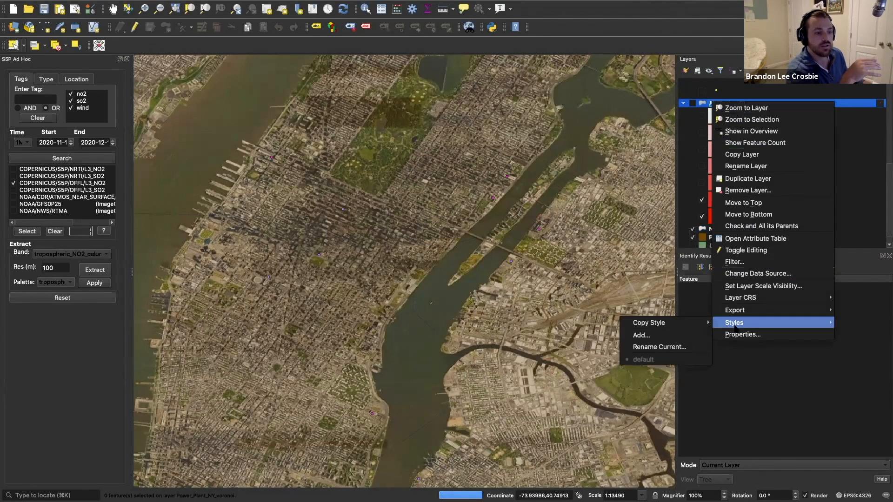
mouse_move(676, 325)
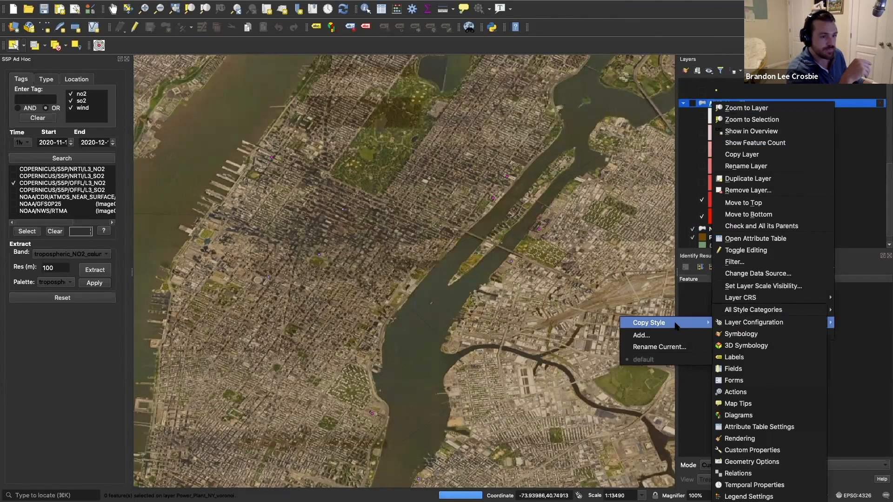
click(731, 333)
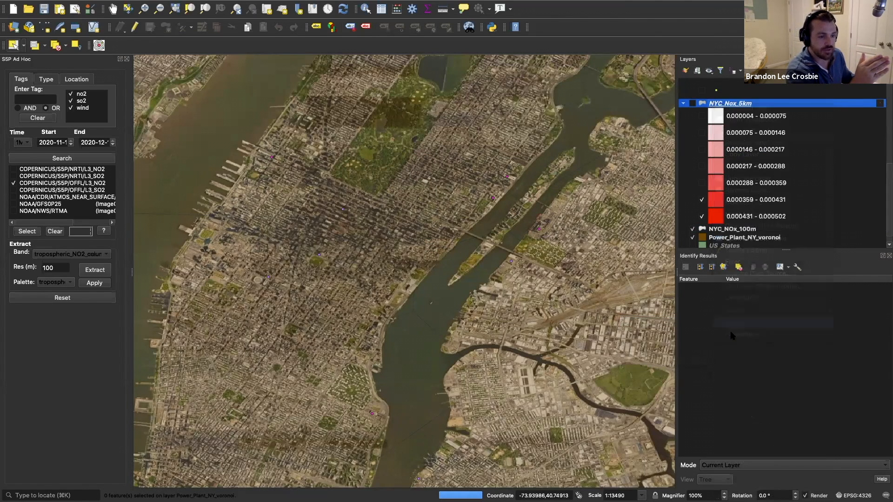
right_click(732, 231)
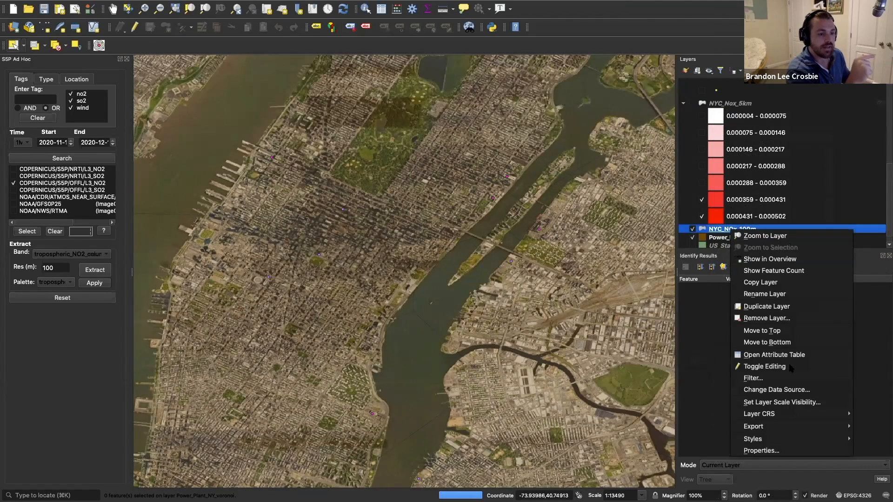
mouse_move(750, 439)
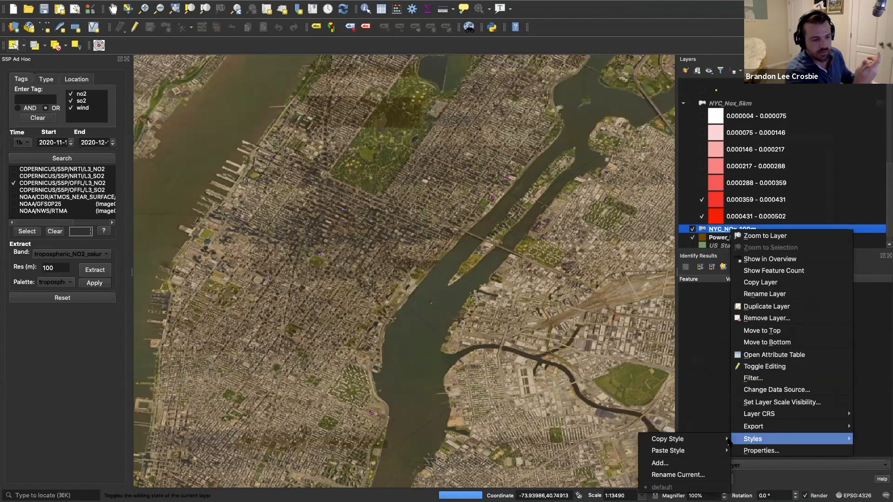
mouse_move(674, 451)
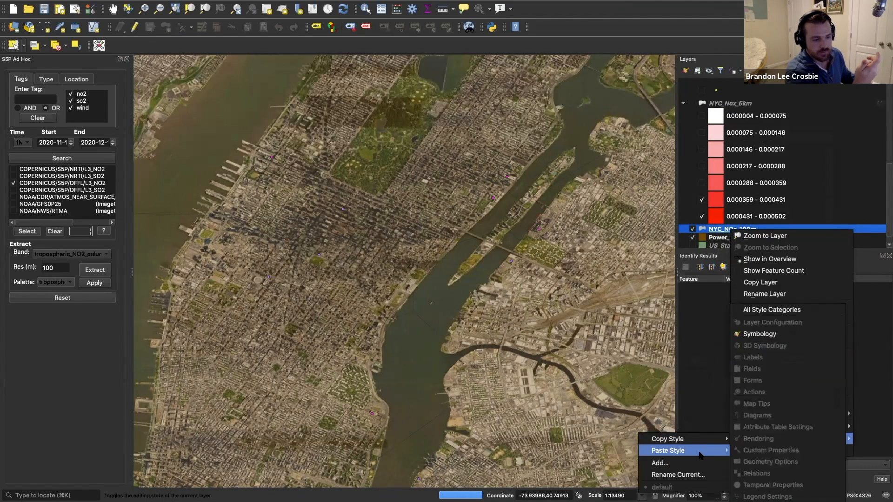
click(746, 334)
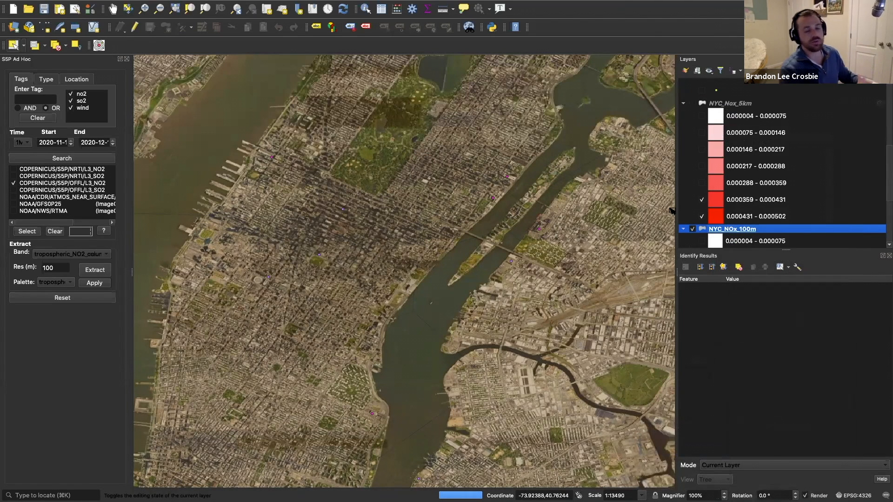
scroll(772, 184, down, 2)
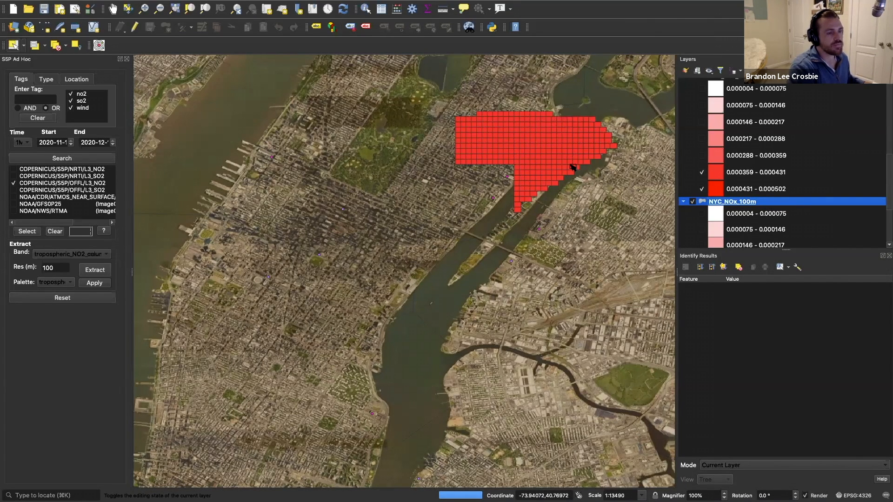
Step: Enable the temporal settings of the NYC_NOx_100m layer in its properties and apply them
right_click(745, 201)
click(746, 206)
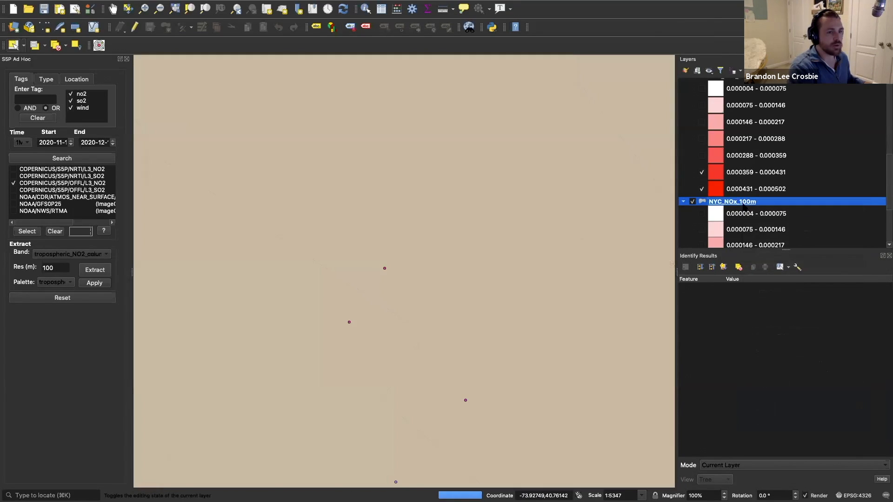
scroll(631, 232, down, 3)
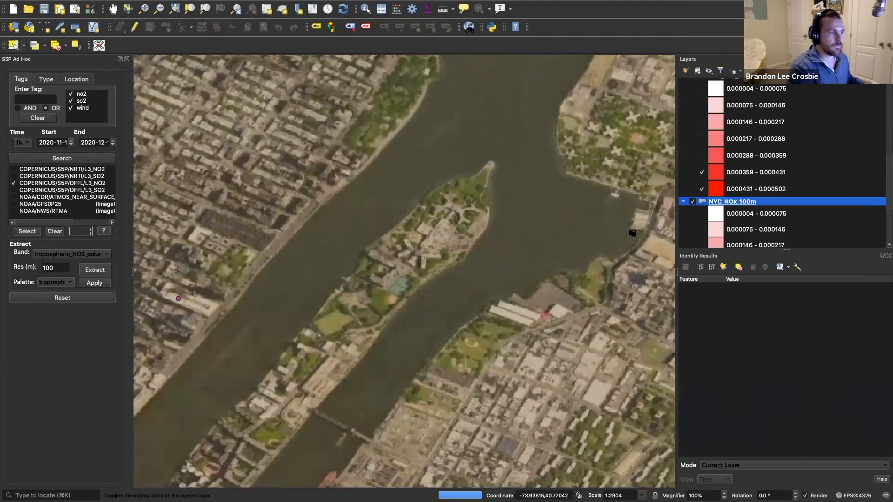
right_click(717, 202)
click(750, 423)
click(325, 72)
click(420, 396)
click(613, 397)
scroll(451, 159, up, 1)
scroll(451, 159, down, 2)
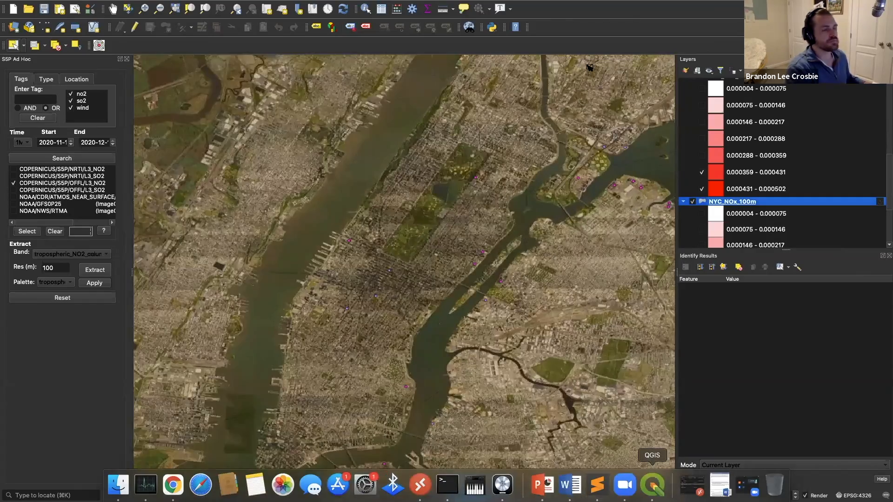
scroll(269, 312, up, 1)
scroll(269, 311, down, 2)
scroll(500, 179, up, 2)
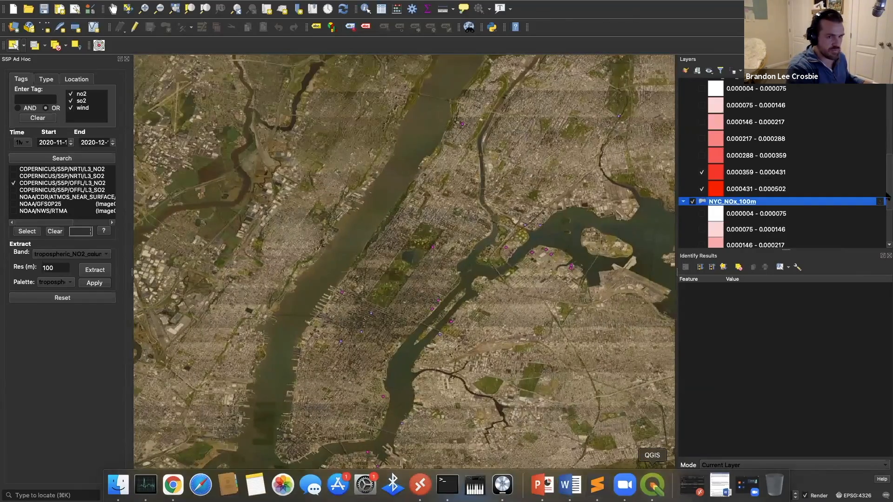
Step: Collapse the NYC_Nox_5km legend, show all value classes of NYC_NOx_100m and hide the Power_Plant_NY_voronoi layer
scroll(886, 196, up, 1)
click(683, 93)
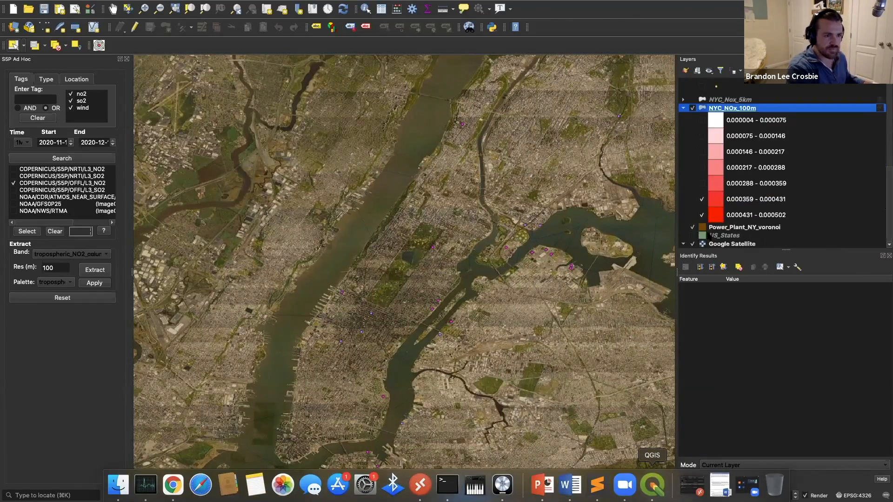
click(702, 187)
click(702, 187)
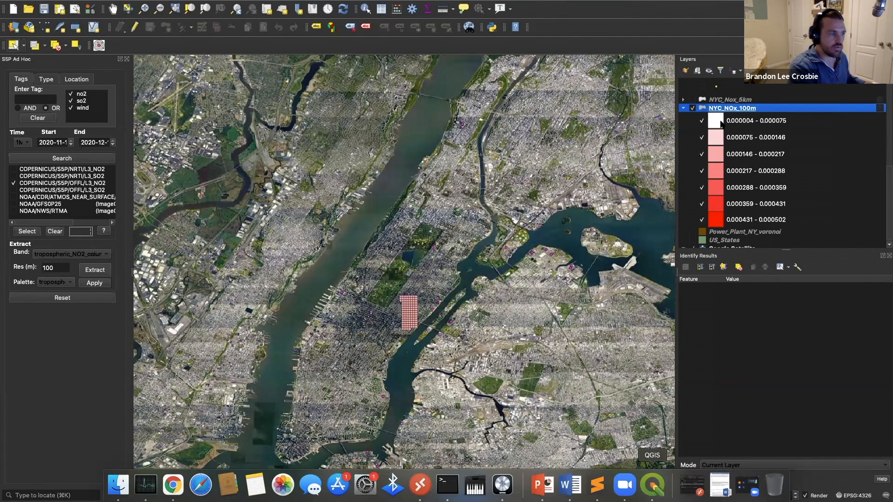
Step: Open the Temporal Controller, rewind the time range to its start and play the NOx animation over New York City
scroll(483, 235, up, 1)
click(328, 9)
drag(602, 85, 234, 84)
click(195, 84)
scroll(409, 342, up, 2)
drag(254, 362, 343, 177)
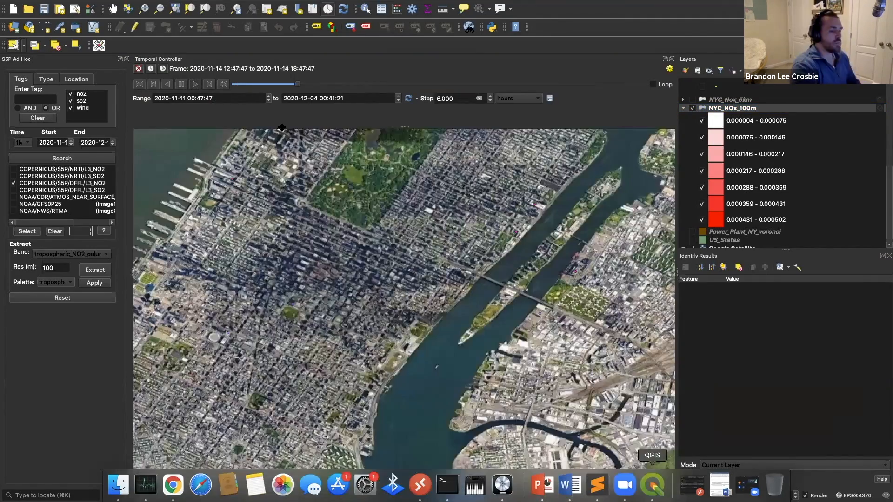
scroll(324, 371, down, 1)
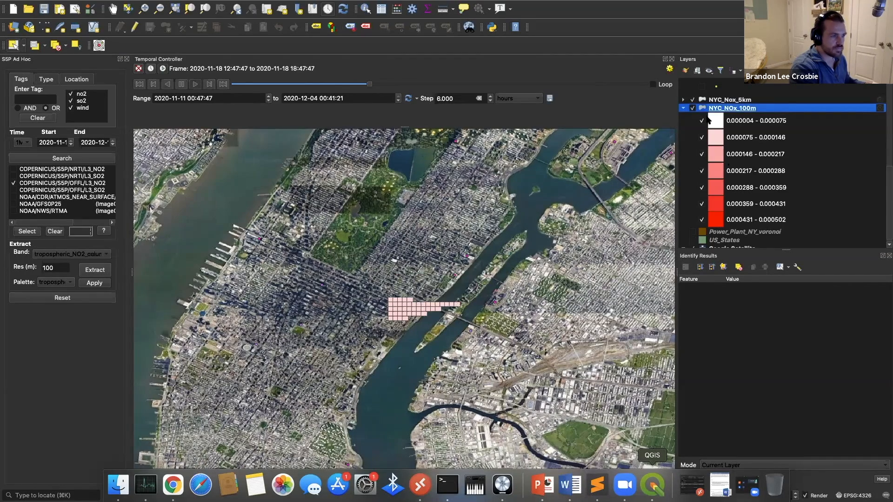
scroll(837, 186, down, 5)
Step: Set the animation's time step to 1 hour and close the Temporal Controller after viewing the 100 m grid
click(443, 98)
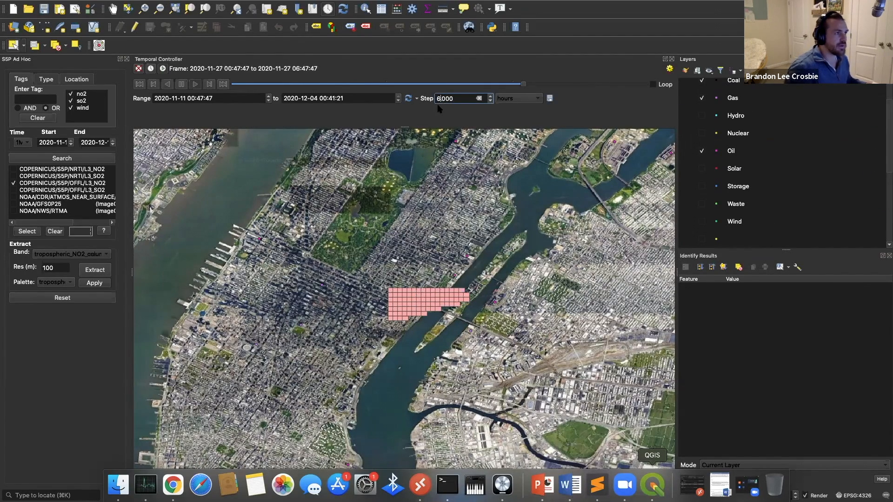
key(BackSpace)
text(1)
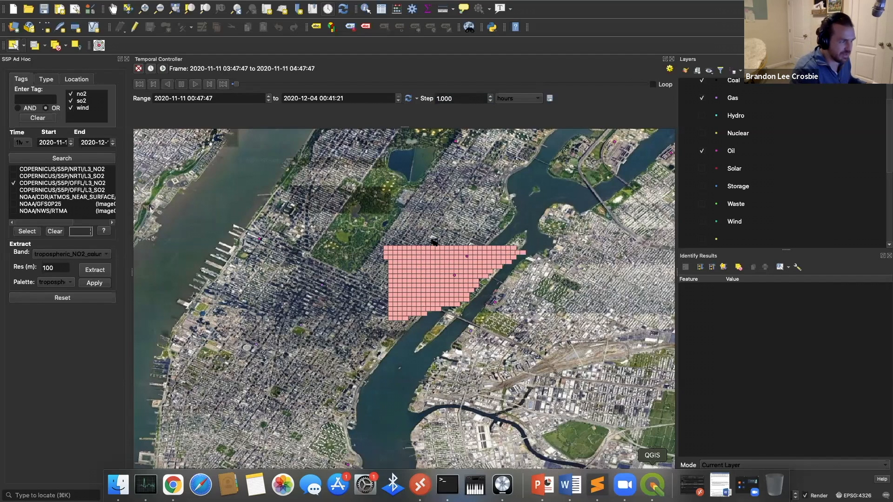
scroll(408, 206, up, 2)
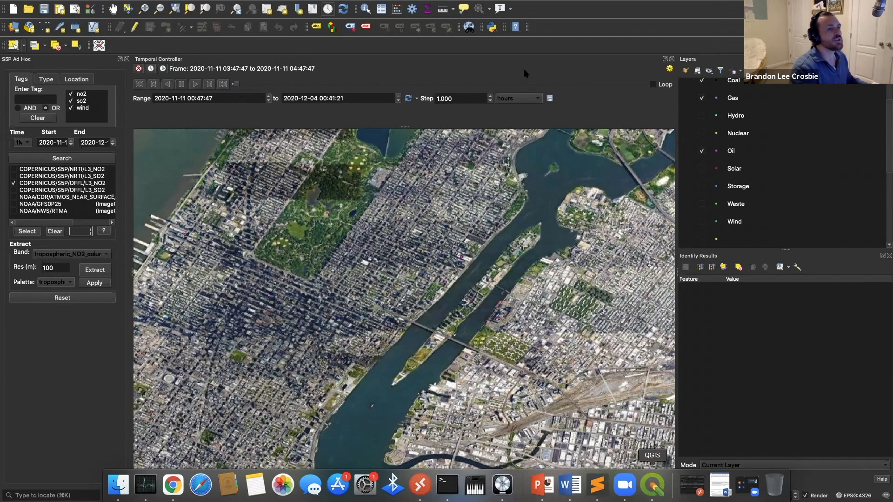
click(672, 59)
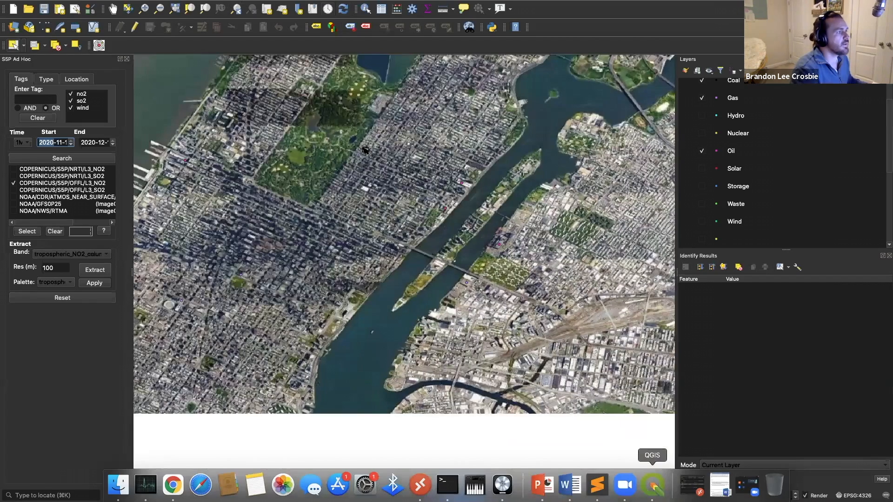
Step: Show the US_States layer over the eastern United States with both NOx layers hidden
scroll(479, 226, down, 6)
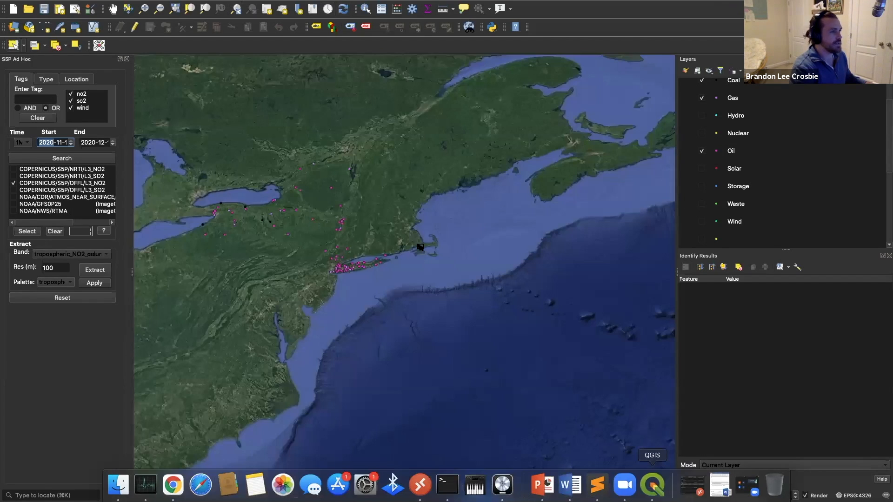
scroll(388, 186, down, 1)
scroll(286, 237, down, 1)
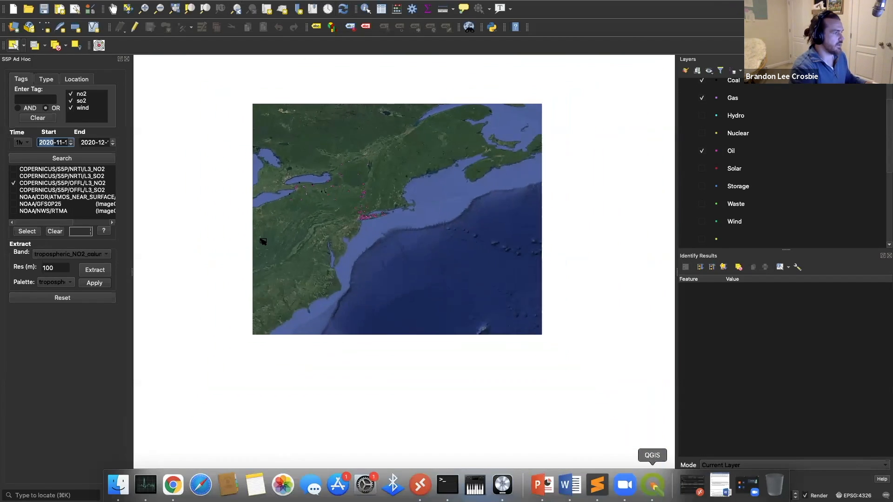
scroll(338, 225, up, 2)
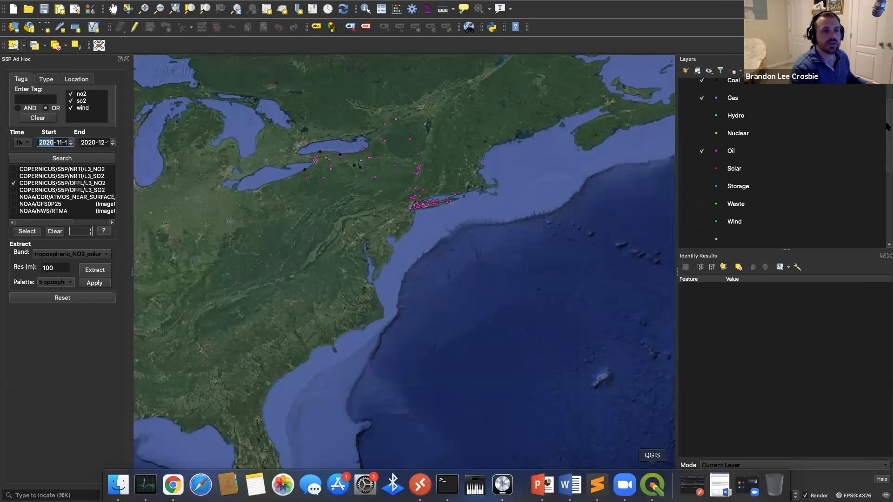
scroll(888, 126, down, 5)
click(693, 235)
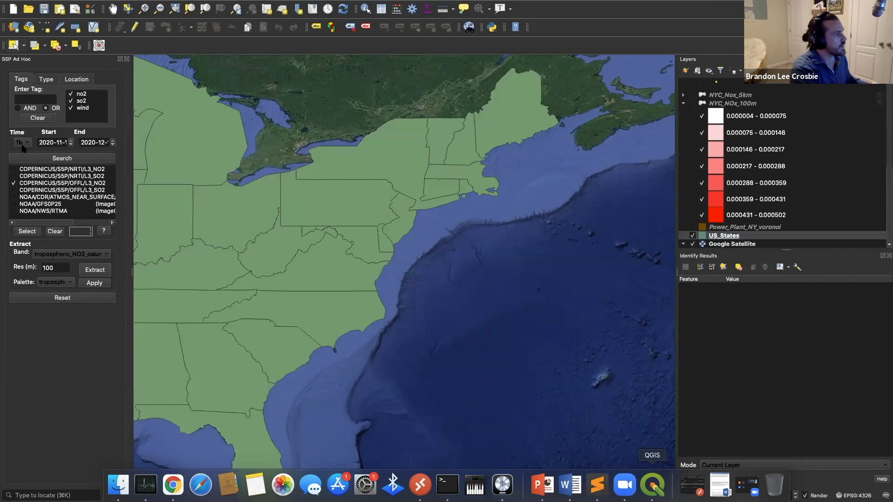
Step: Set the dataset search's time period to 1D
click(21, 143)
click(26, 110)
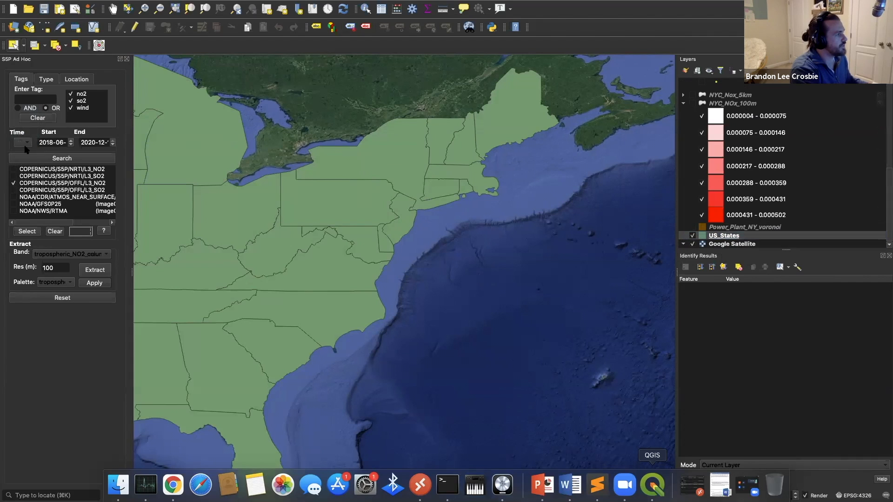
click(24, 142)
click(28, 154)
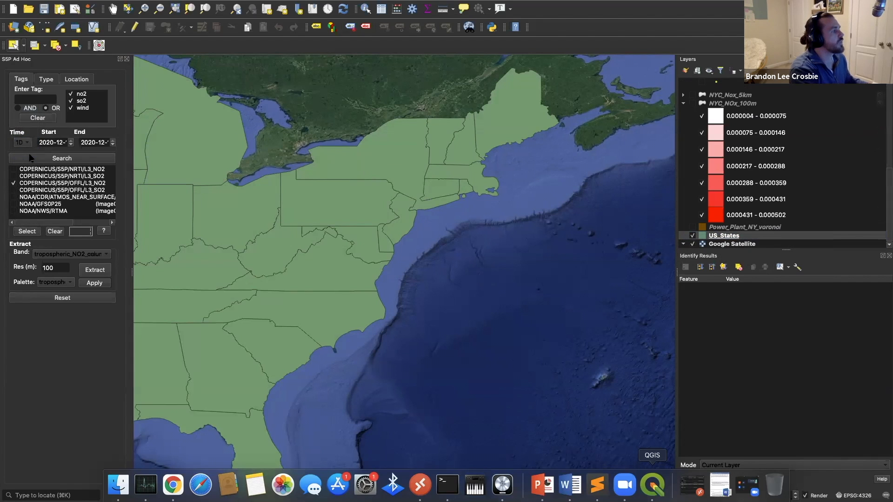
Step: Clear the dataset search's time period and set it back to 1D
click(22, 144)
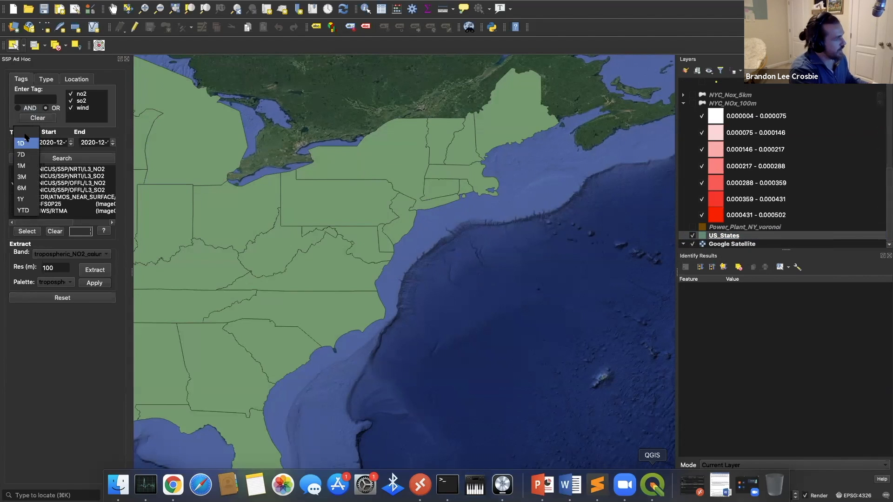
click(26, 133)
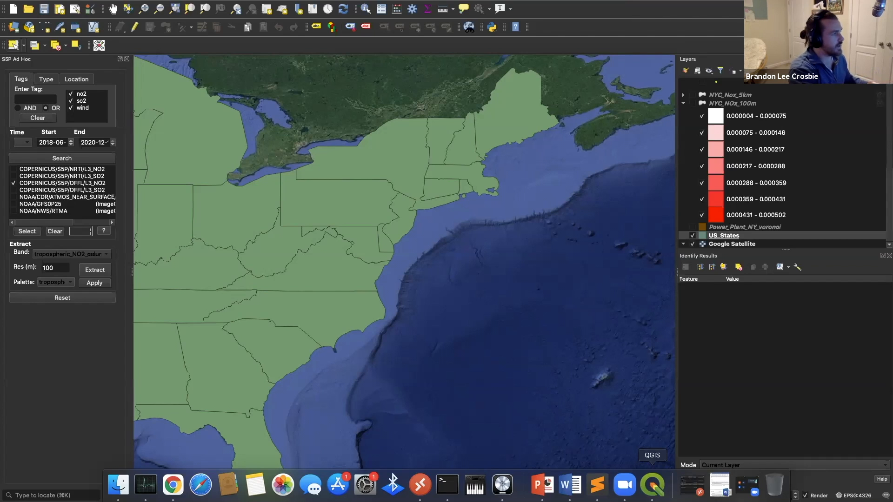
click(27, 144)
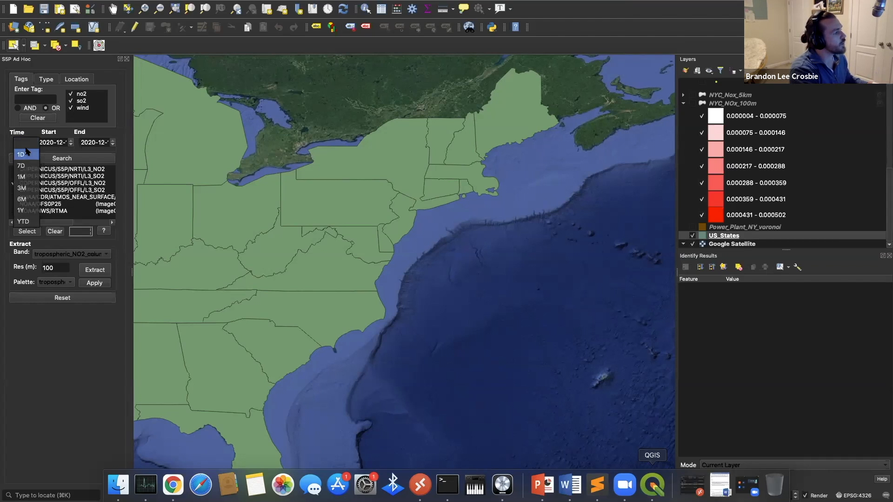
click(23, 154)
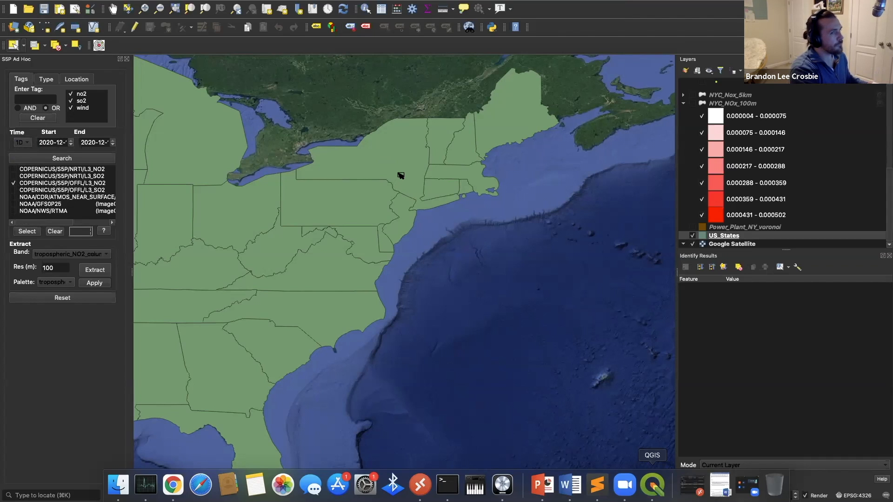
Step: Remove the NYC_NOx_100m layer from the project
right_click(733, 105)
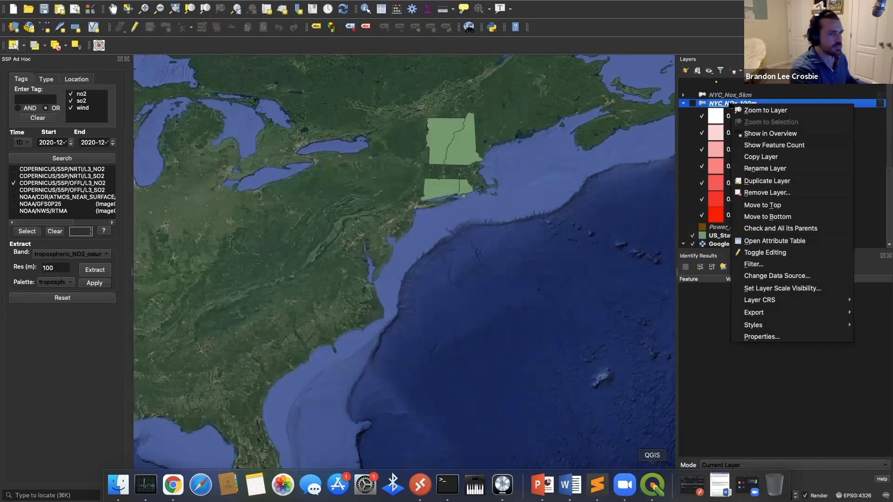
click(761, 201)
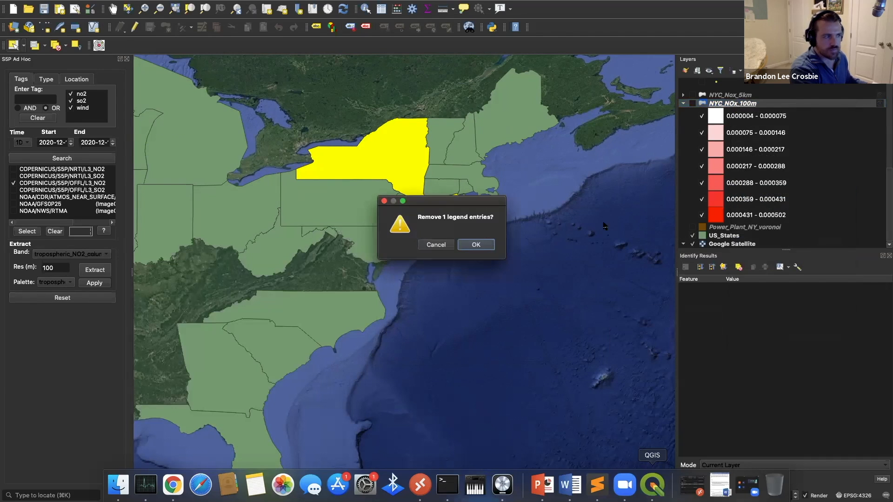
click(470, 243)
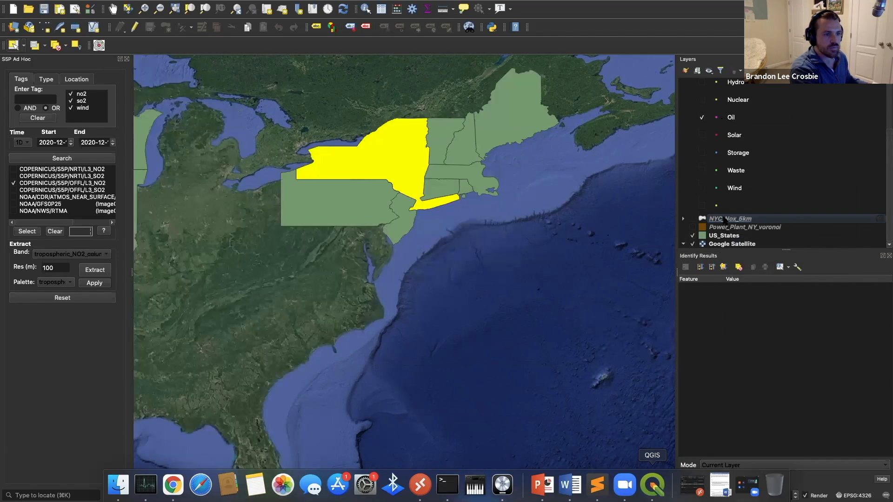
Step: Remove the NYC_Nox_5km layer and show the selected New York State on the map
right_click(723, 219)
click(755, 376)
right_click(728, 216)
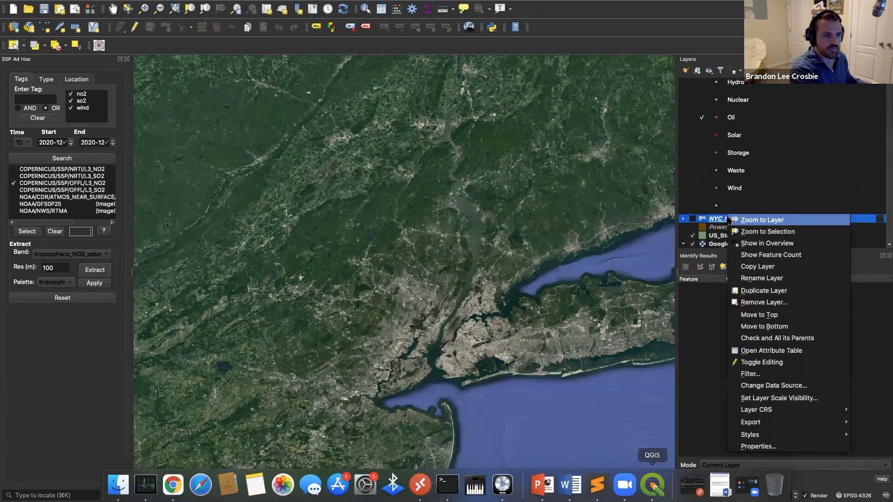
right_click(718, 221)
click(726, 226)
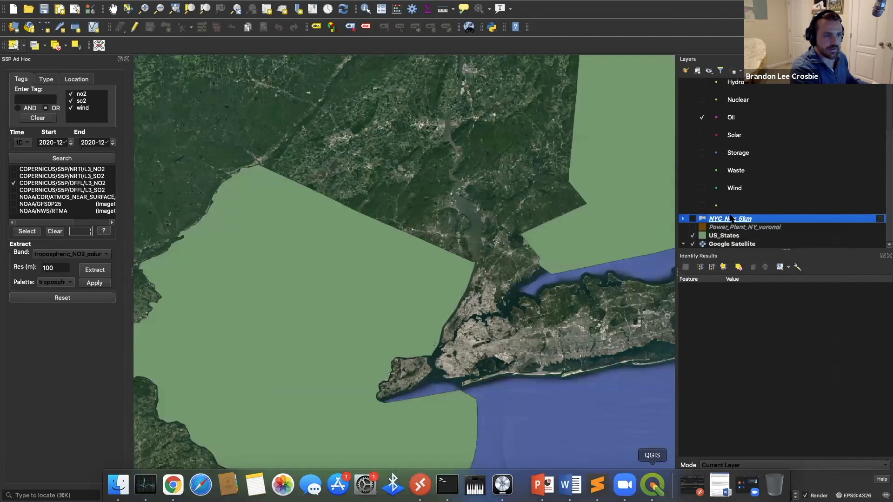
right_click(729, 217)
click(740, 224)
scroll(743, 236, up, 1)
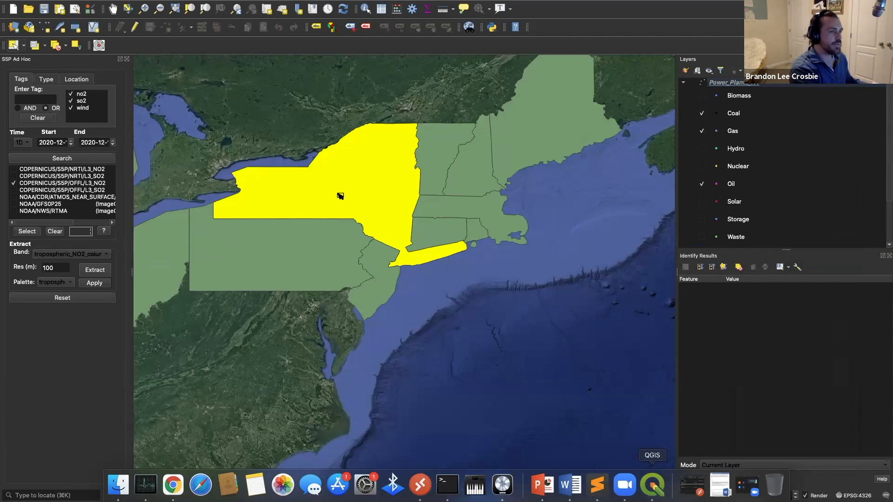
Step: Try to extract the one-day tropospheric NO2 data at 100 m with no geometry filter, accepting help to resize the request
click(65, 268)
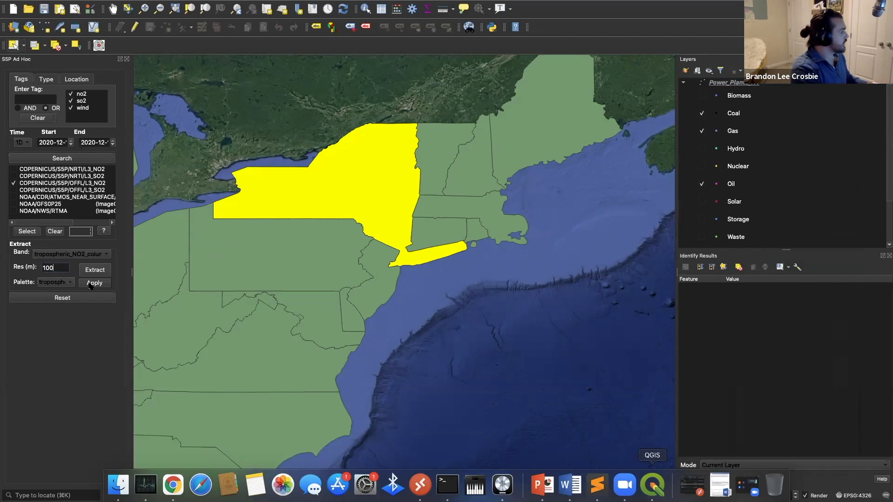
click(96, 271)
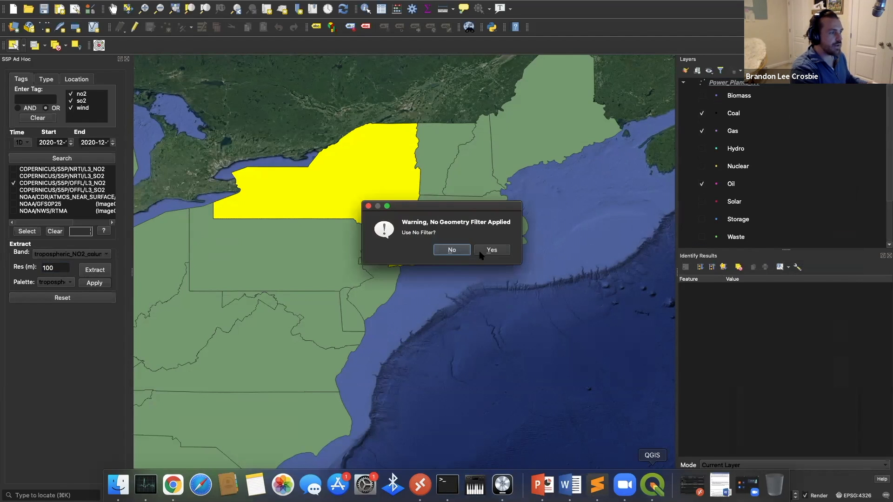
click(439, 250)
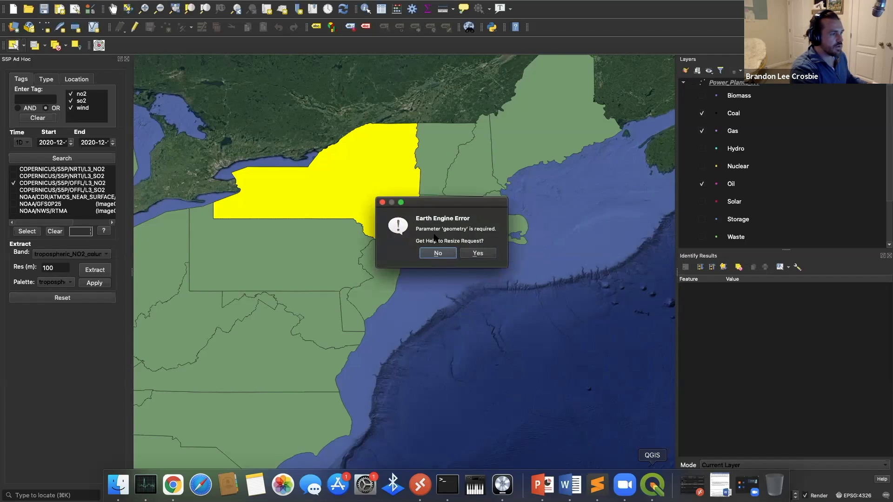
click(478, 252)
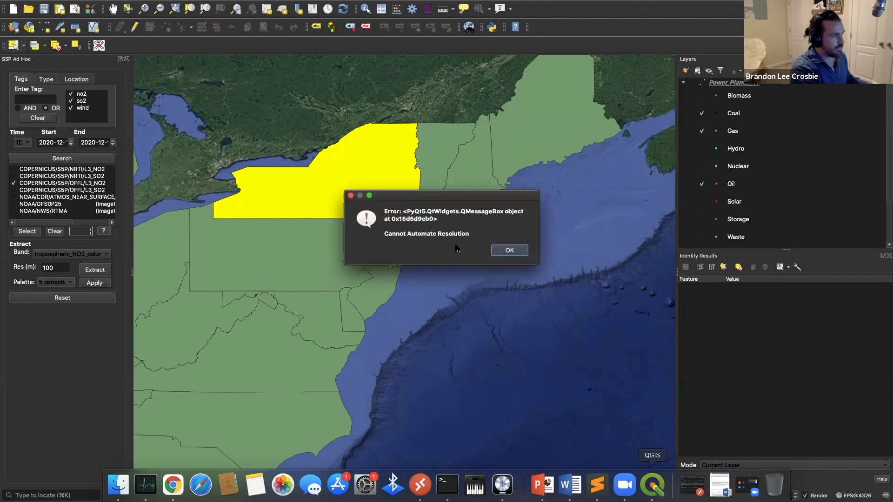
click(501, 252)
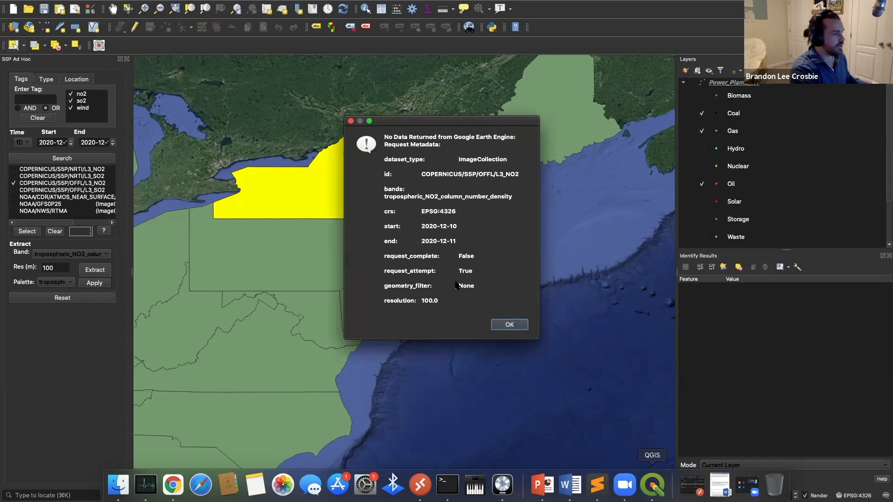
click(516, 324)
Step: Make US_States the active layer and try the 100 m NO2 extraction for selected New York, accepting help to resize the request
scroll(720, 208, down, 3)
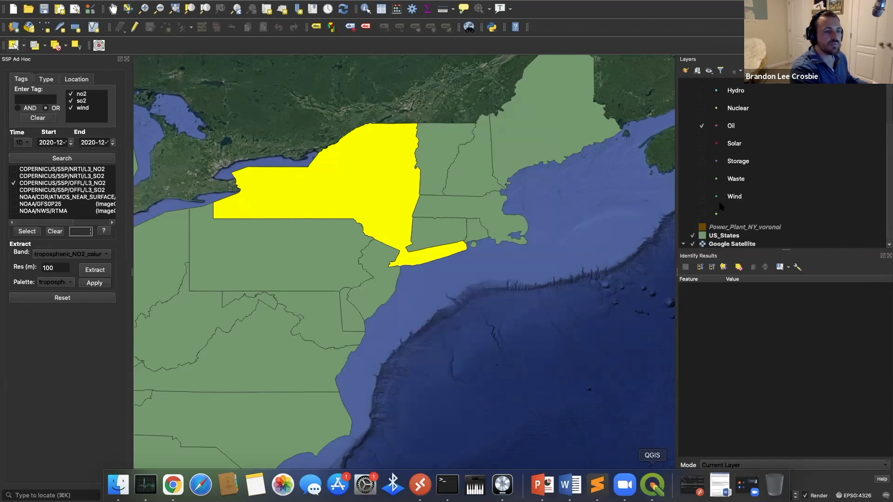
click(716, 236)
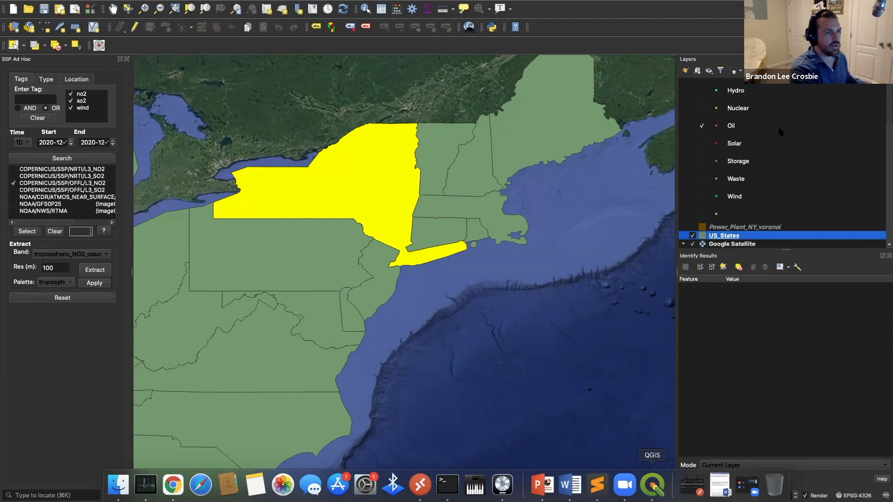
click(93, 269)
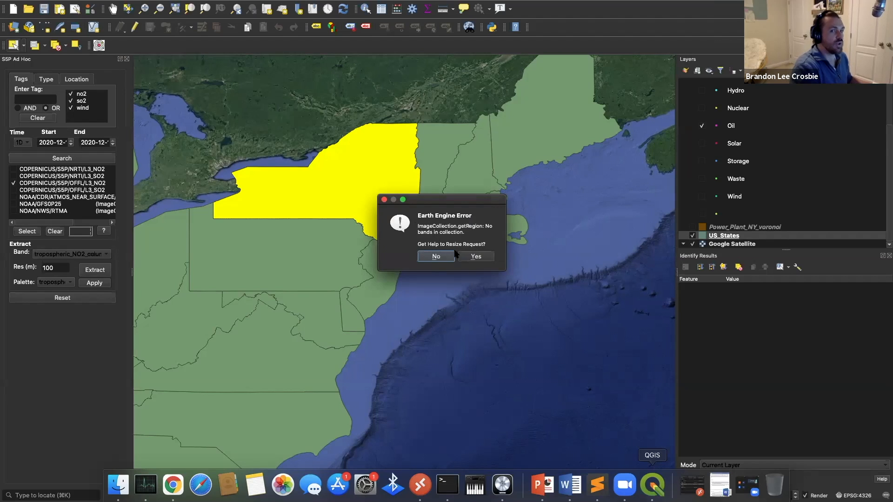
click(481, 256)
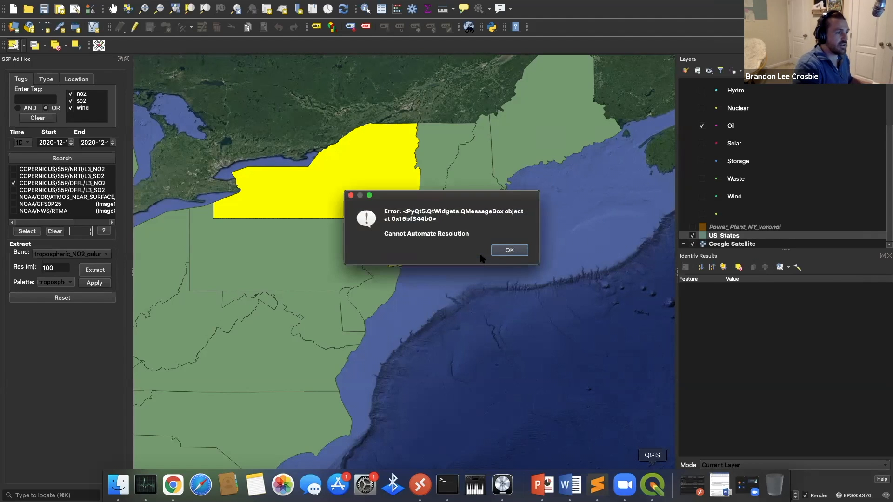
click(517, 254)
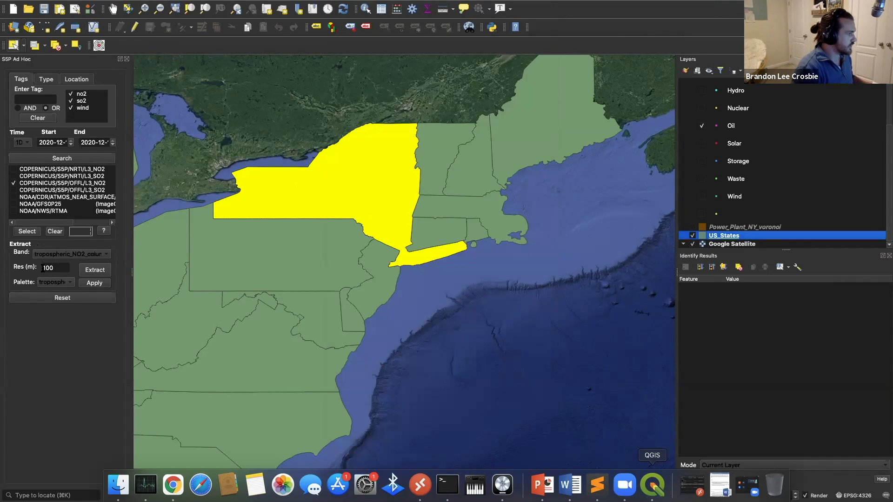
Step: Reset the search form, add the tag no2 and leave only the COPERNICUS/S5P/OFFL/L3_NO2 dataset checked
click(62, 298)
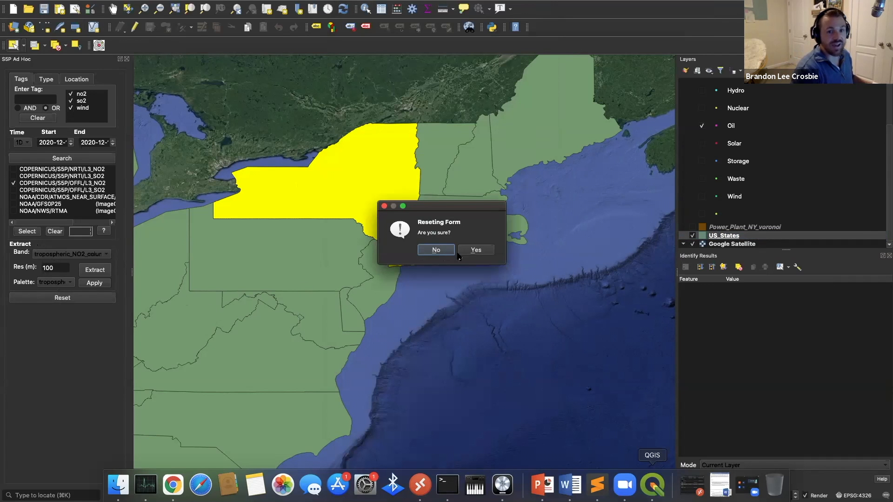
click(462, 255)
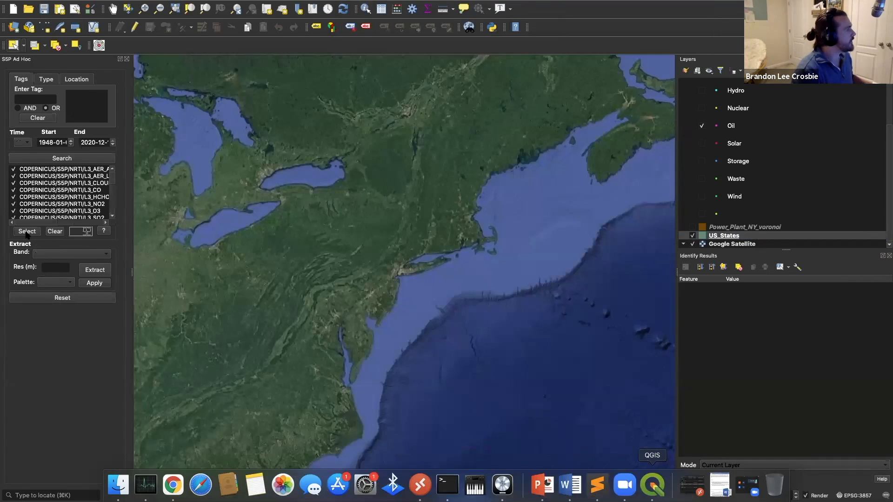
click(36, 99)
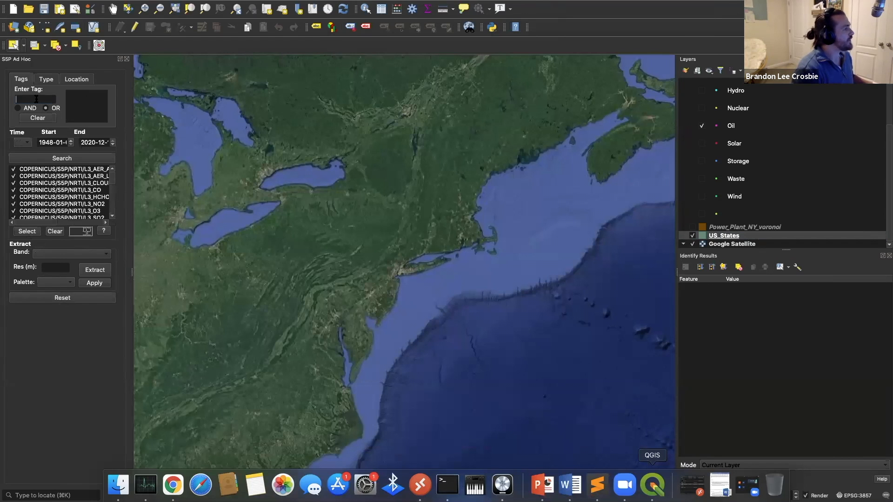
text(no2)
key(Return)
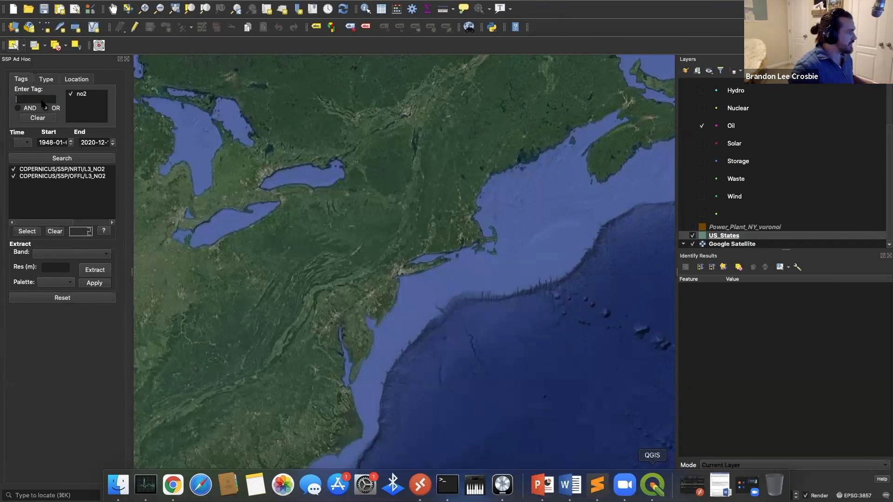
click(14, 169)
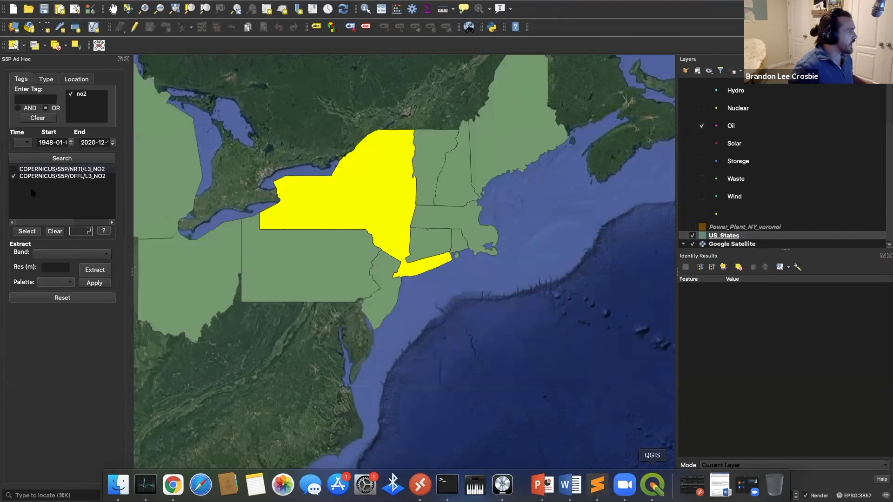
Step: With US_States as the active layer, set the time period to 1D and select the checked NO2 dataset for extraction
click(751, 237)
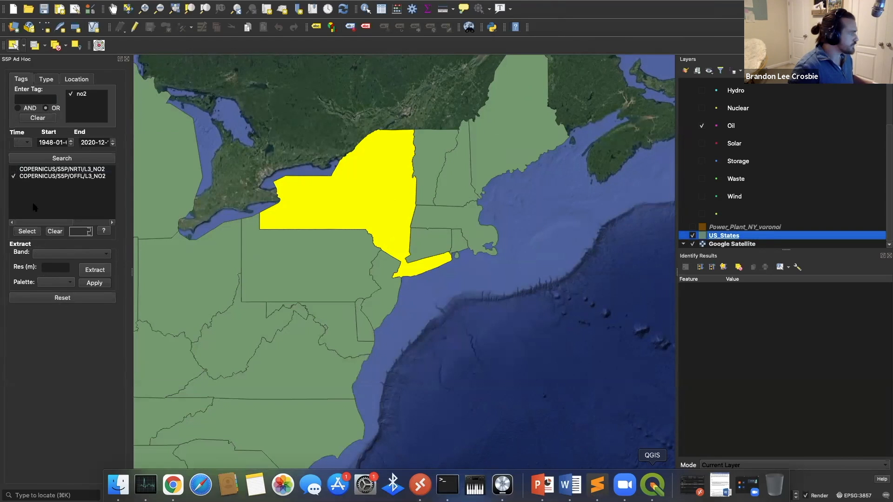
click(23, 143)
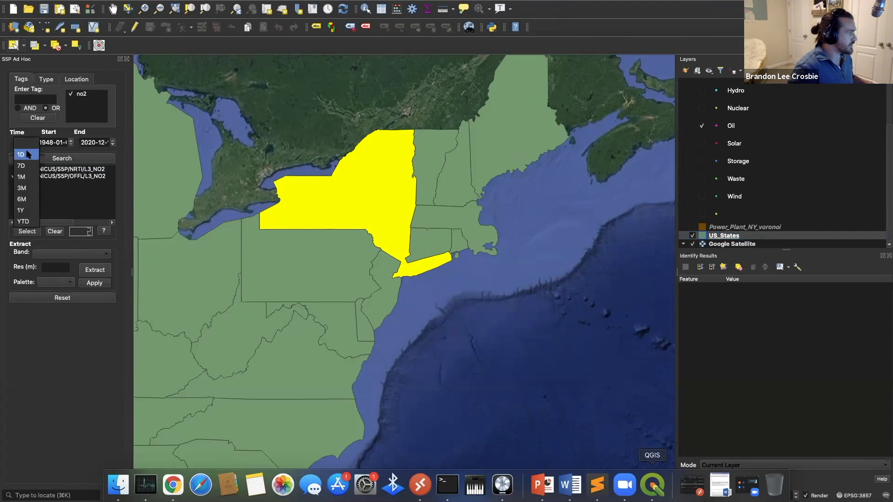
click(23, 154)
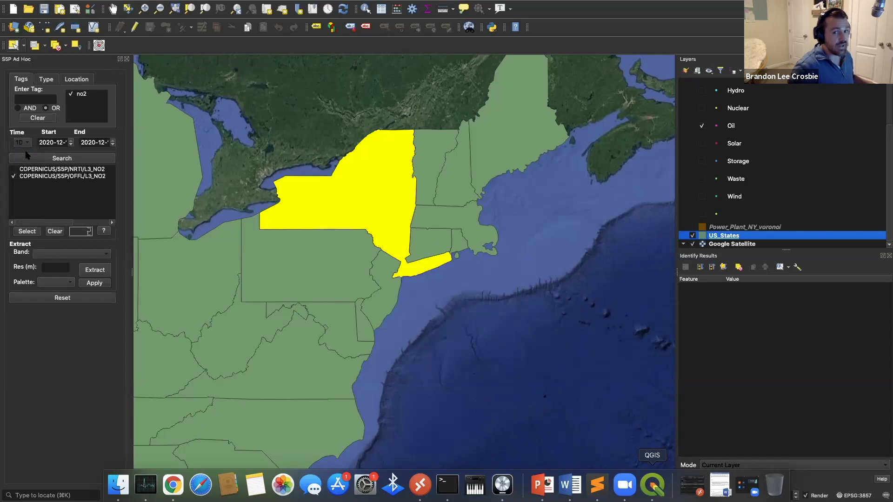
click(31, 232)
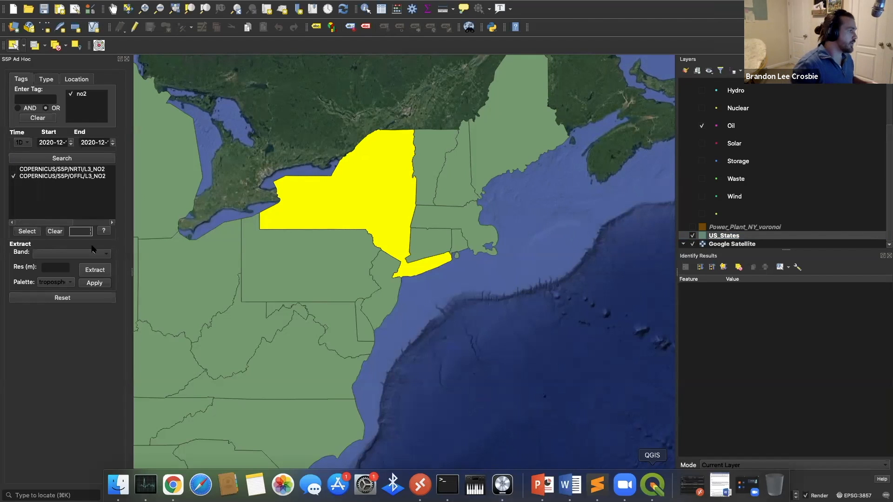
Step: Set the extraction band to tropospheric_NO2_column_number_density and the resolution to 100 m
click(47, 255)
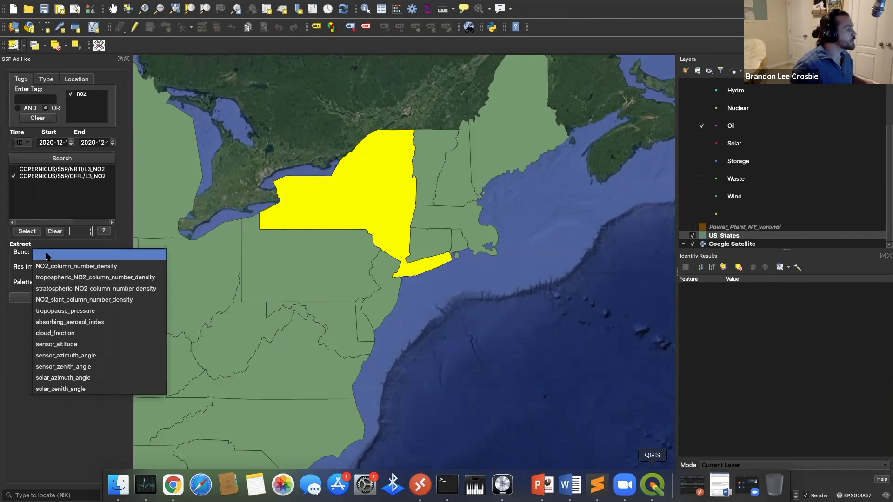
click(50, 278)
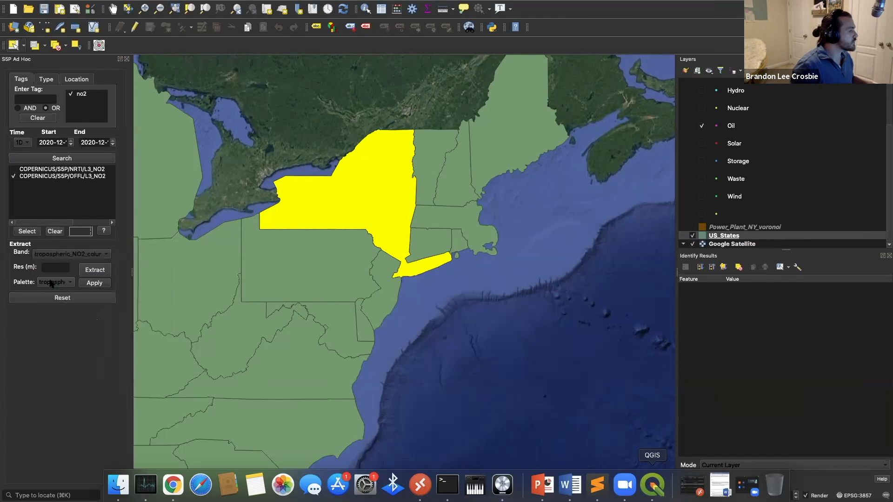
click(46, 268)
text(100)
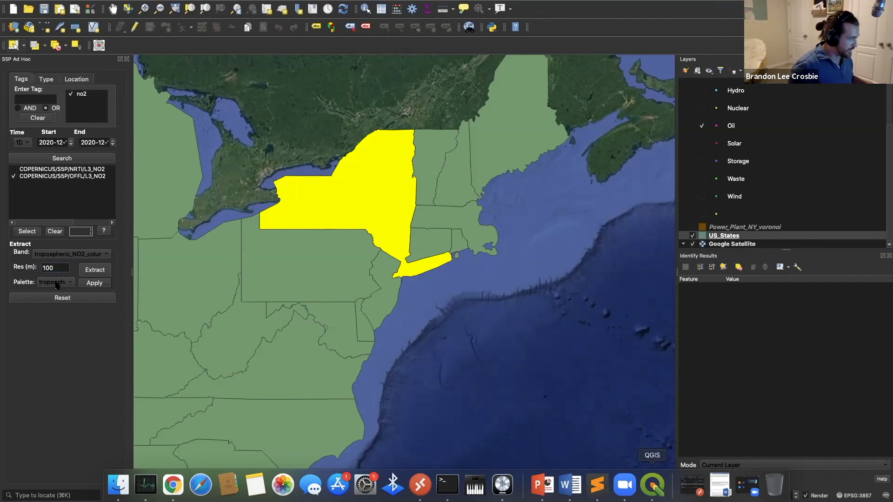
Step: Try to extract the one-day NO2 data for the selected New York State, accepting help to resize the request
click(89, 272)
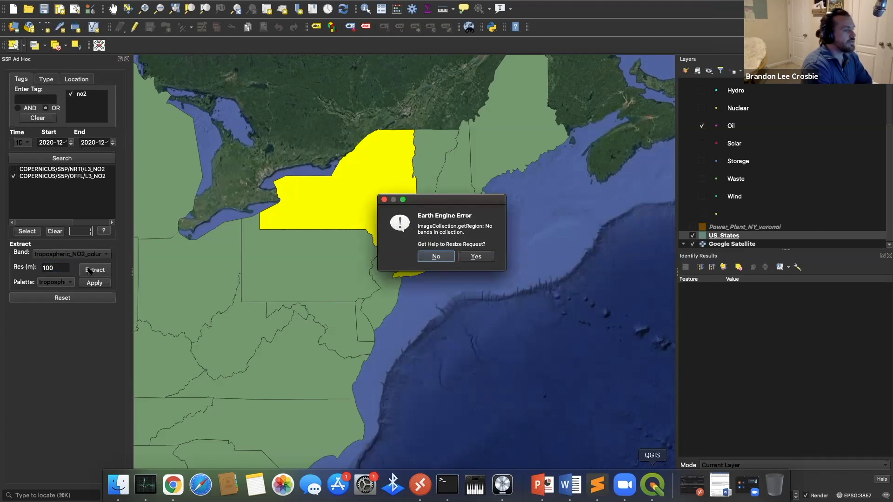
click(471, 258)
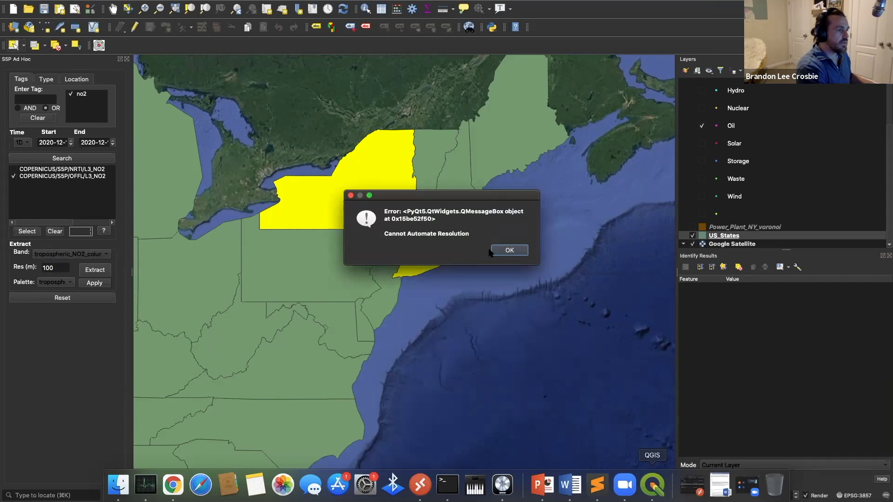
click(504, 252)
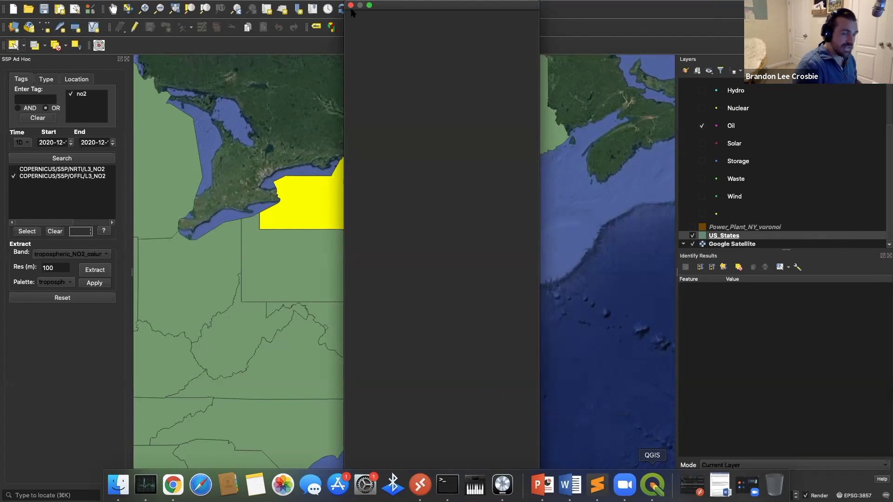
Step: Close the blank window, then check only COPERNICUS/S5P/NRTI/L3_NO2 and select it for extraction
click(351, 5)
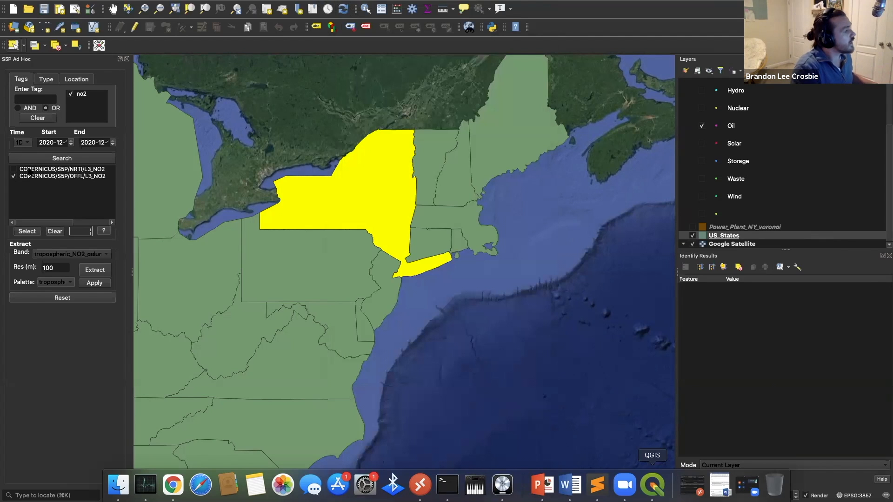
click(14, 169)
click(14, 169)
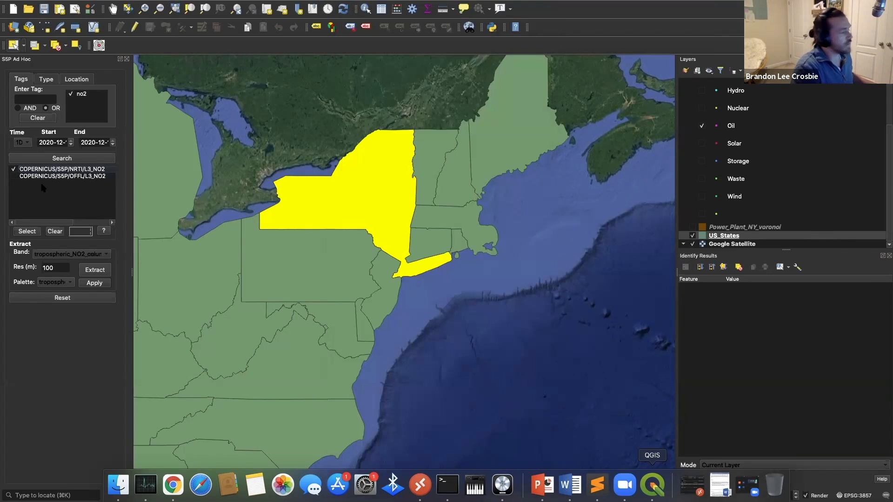
click(20, 233)
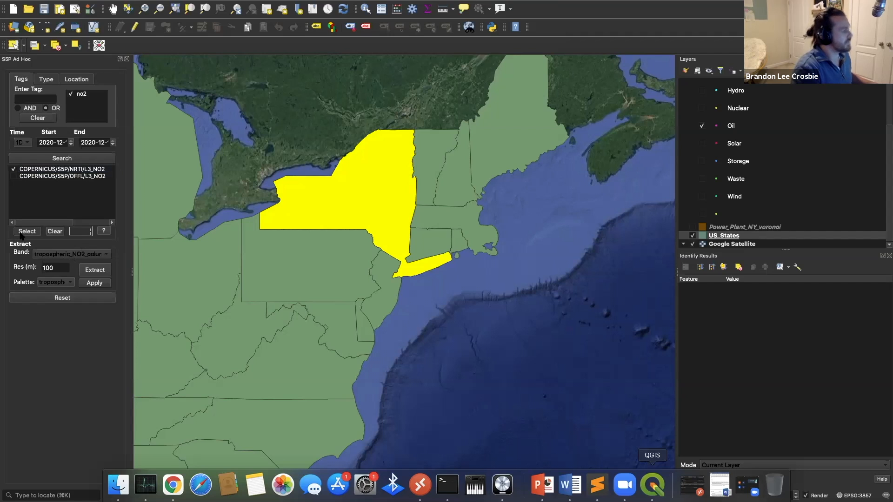
Step: Try to extract the tropospheric NO2 band for New York State at 100 m, and review the recommendations for resizing the request
click(70, 254)
click(65, 261)
click(90, 270)
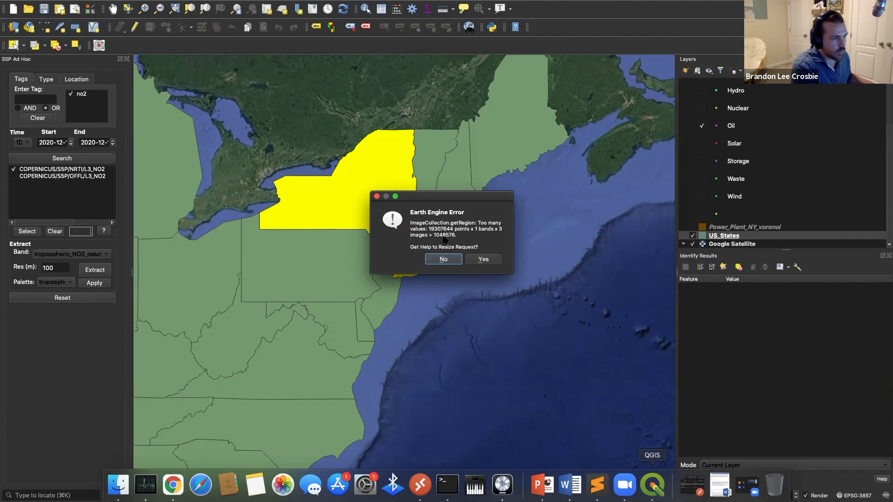
click(482, 260)
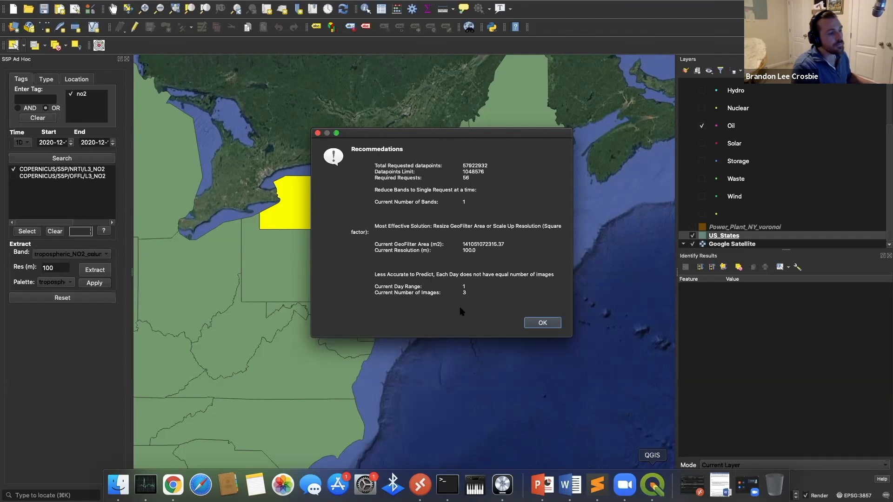
click(540, 324)
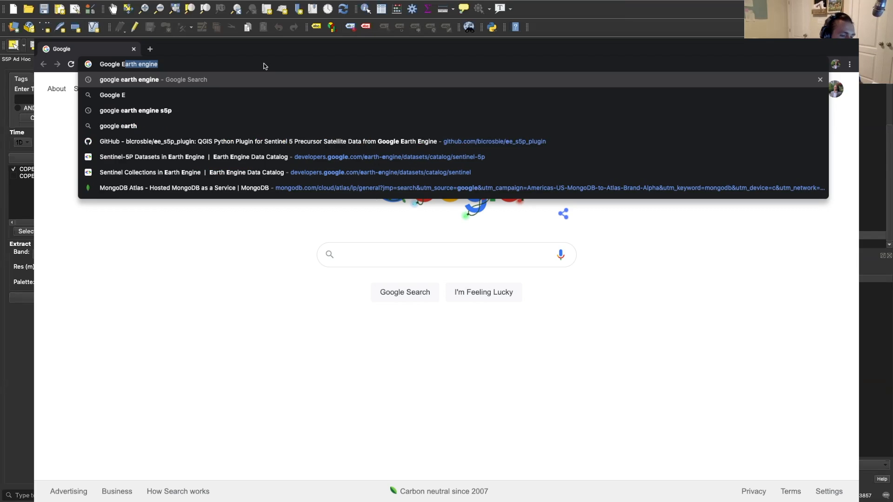
Step: Switch to Chrome, search for Google Earth Engine, and open the dataset catalog from its site
text(rth Engine)
key(Return)
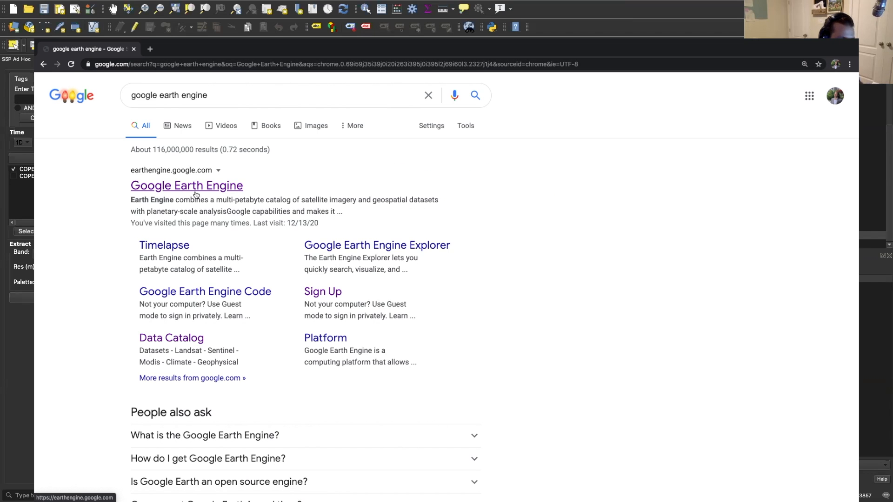
click(197, 194)
click(624, 84)
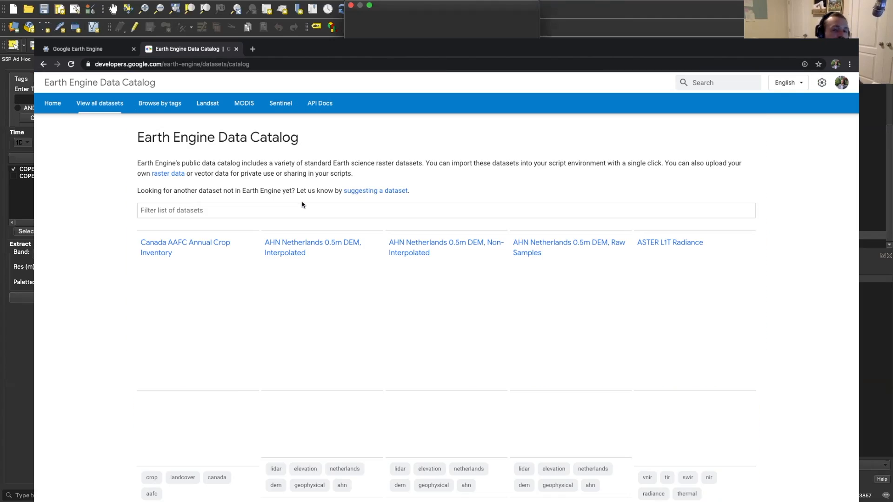
Step: Filter the Earth Engine dataset list by "Noaa" and browse the matching datasets
scroll(274, 132, down, 3)
click(274, 132)
text(N)
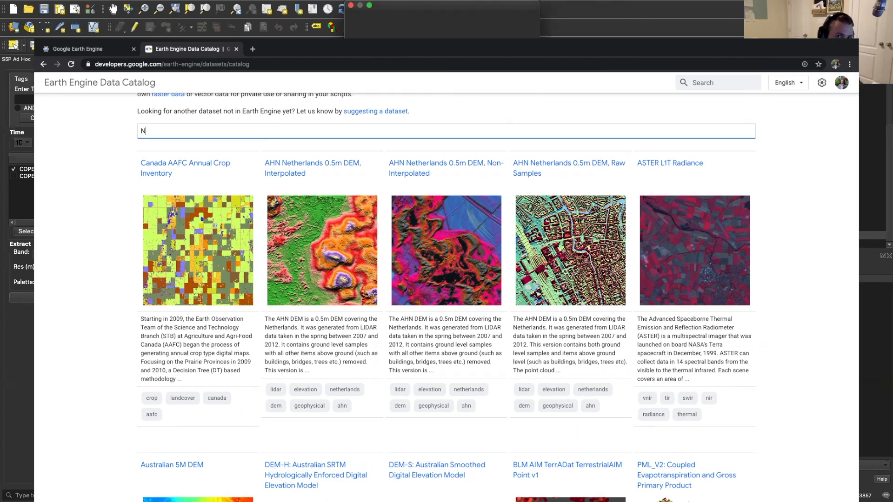
text(oaa)
scroll(300, 208, down, 15)
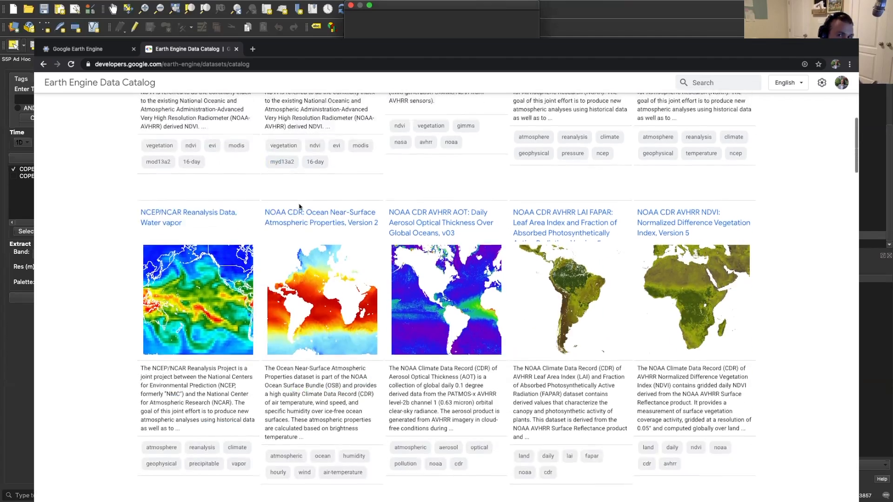
scroll(301, 208, down, 5)
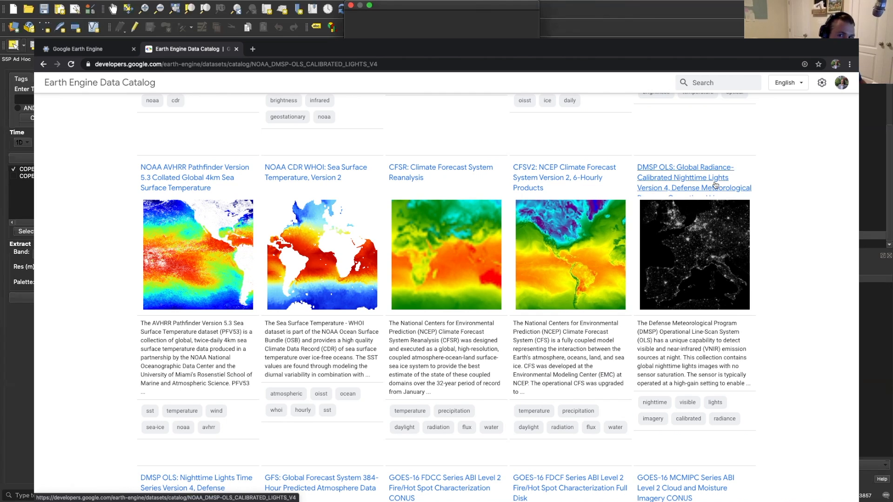
click(715, 185)
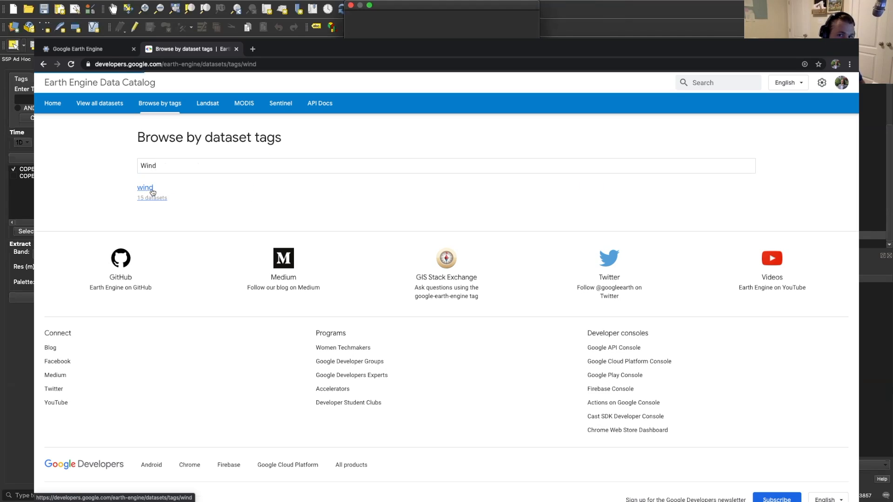
Step: Open the datasets tagged wind and look through them
click(152, 190)
scroll(273, 220, down, 5)
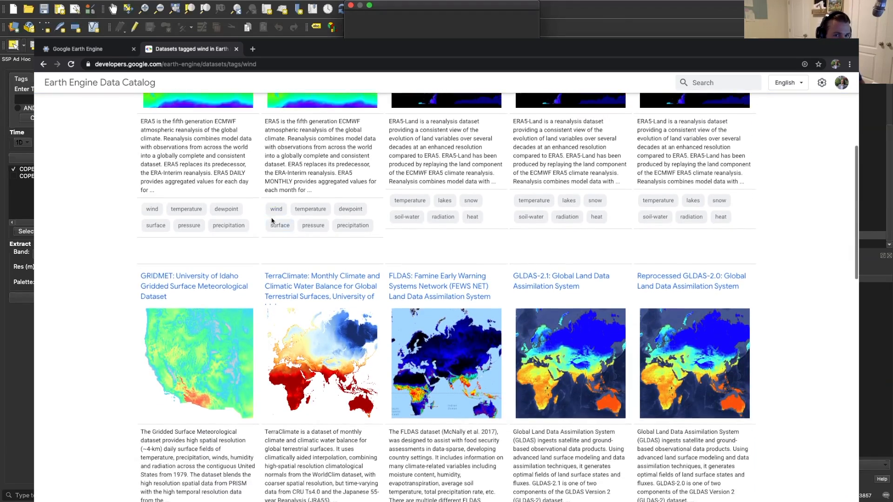
scroll(272, 221, down, 8)
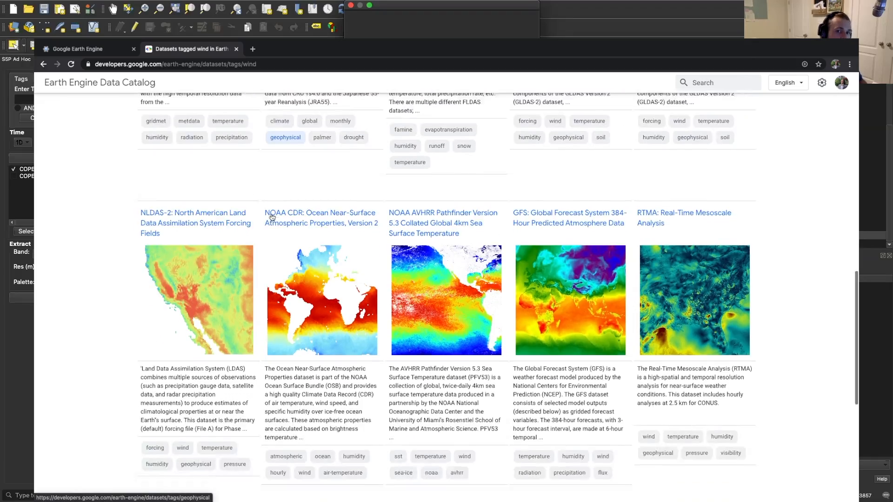
scroll(273, 216, up, 12)
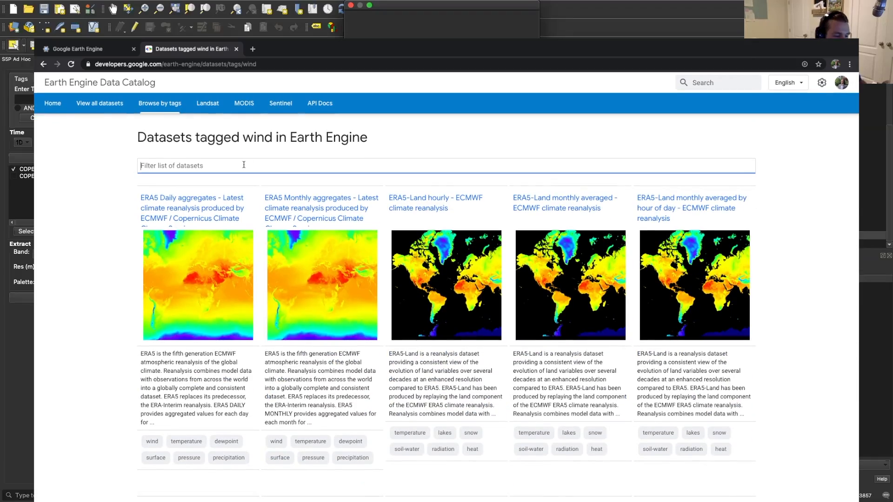
Step: Open the Sentinel collections and look over the Sentinel-5P TROPOMI datasets
click(281, 103)
scroll(372, 264, down, 5)
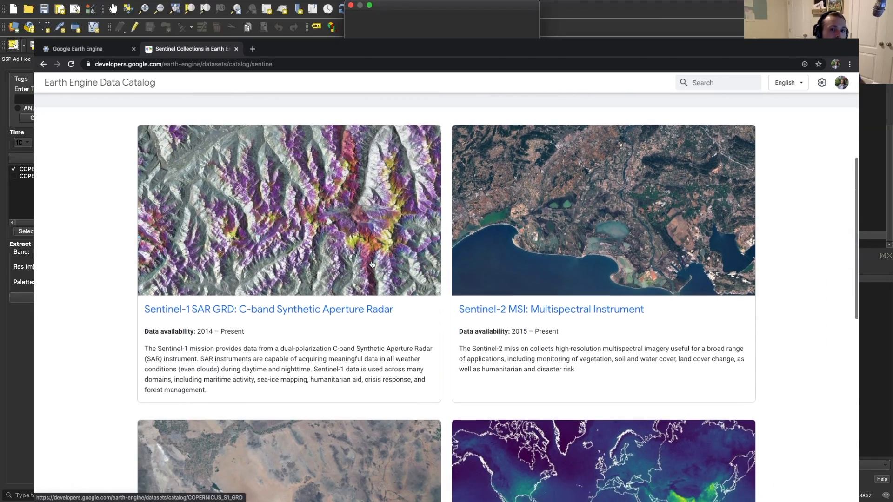
scroll(372, 264, down, 4)
click(461, 279)
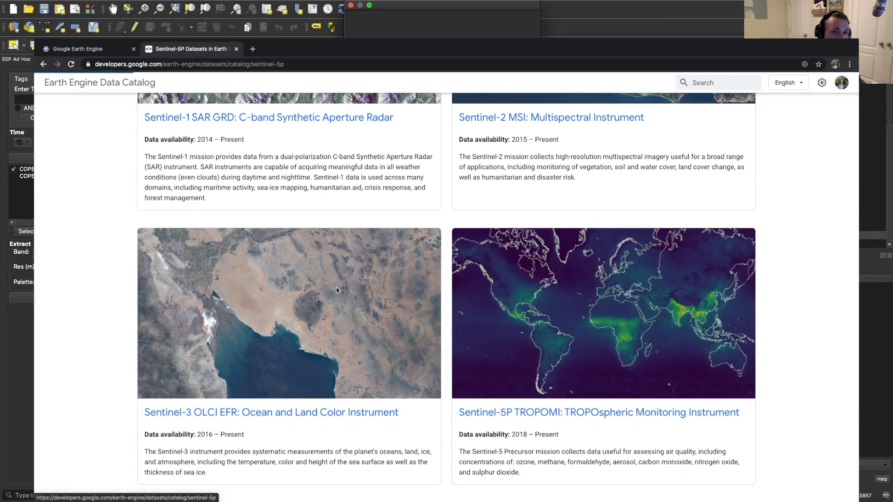
scroll(331, 292, down, 7)
scroll(327, 294, down, 8)
scroll(329, 298, down, 6)
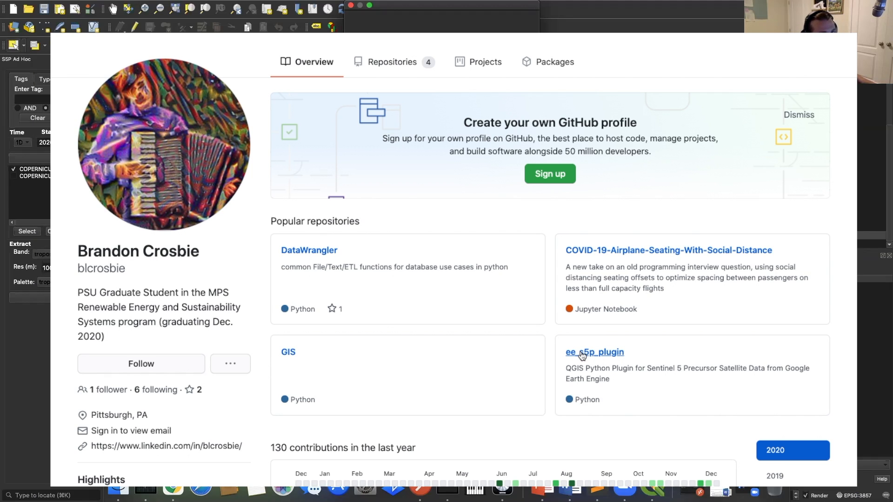
Step: Open the ee_s5p_plugin repository from the GitHub profile and look at its files
click(582, 354)
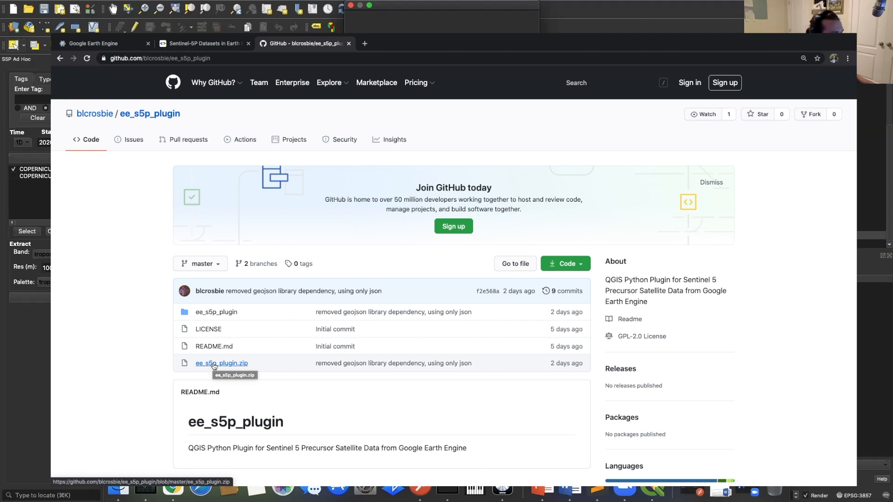
click(207, 311)
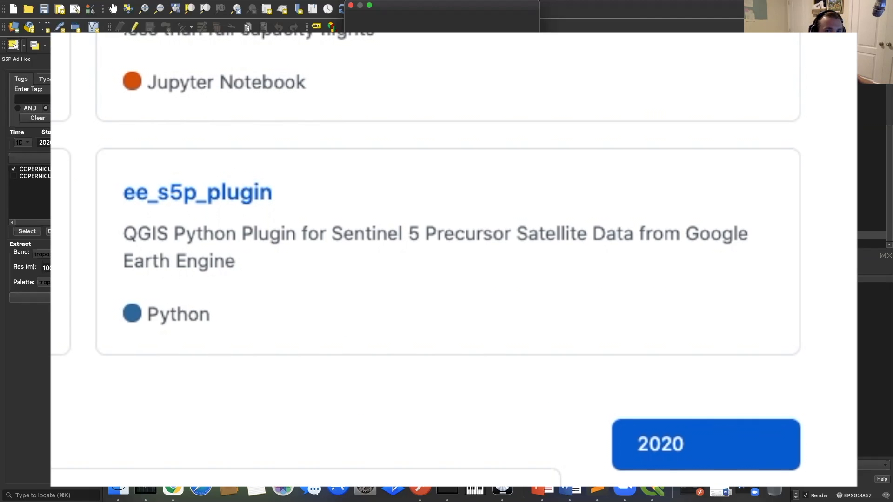